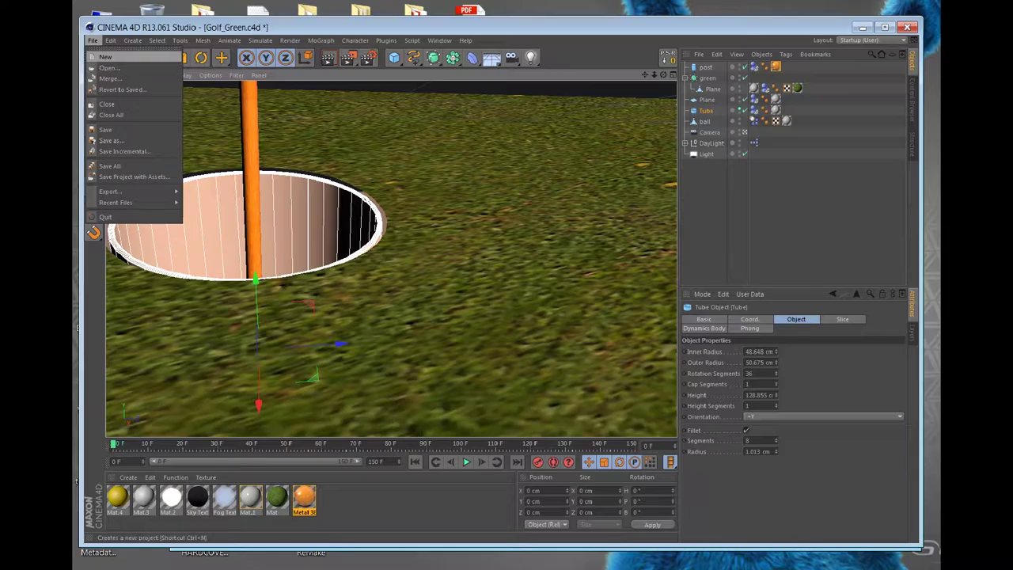
Step: Create a new project and add a plane primitive
click(107, 57)
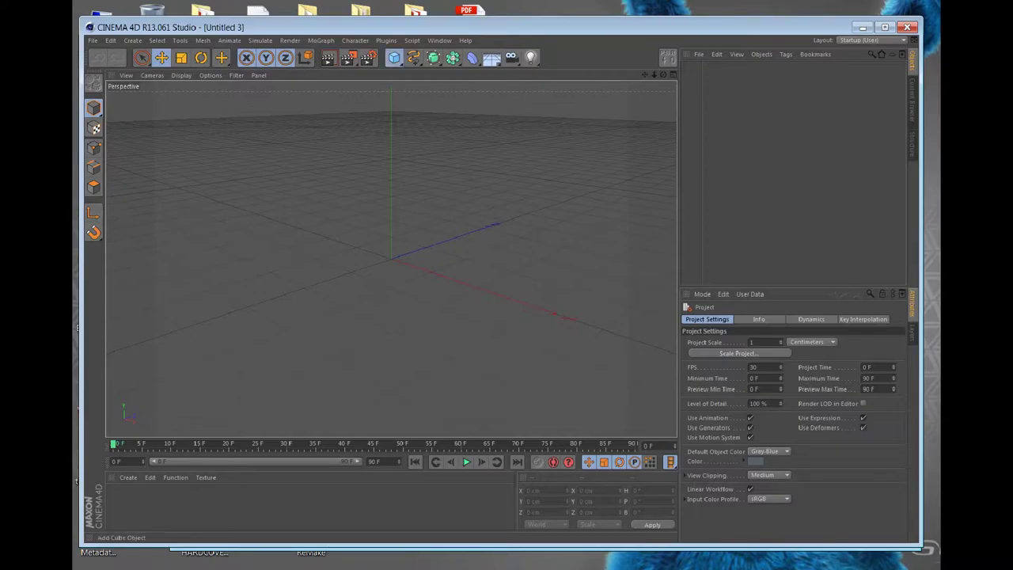
click(394, 57)
click(492, 93)
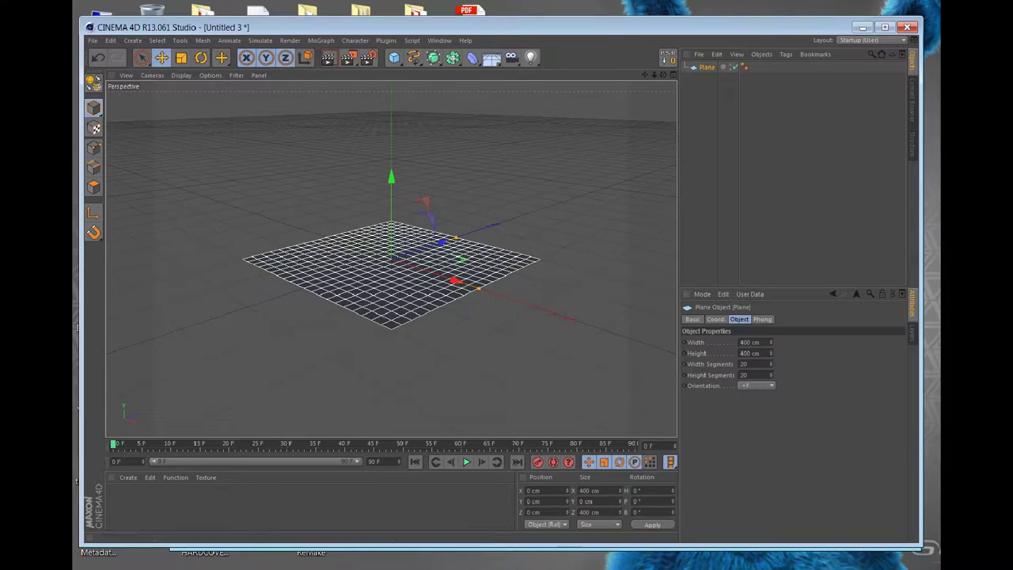
Step: Scale the plane up uniformly to about 1380 cm in width and height
click(181, 58)
drag(451, 323, 538, 318)
drag(538, 251, 578, 253)
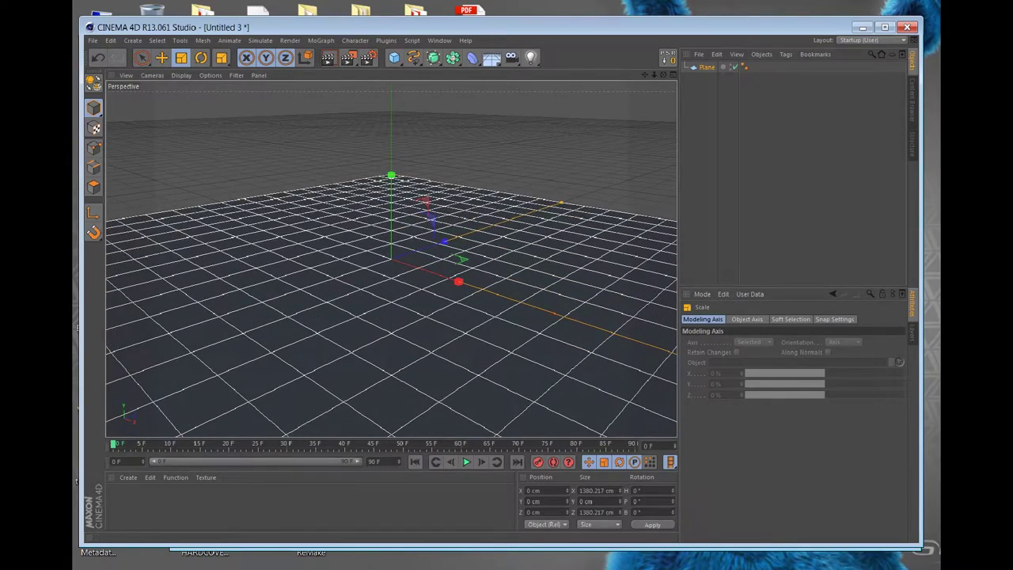
click(143, 57)
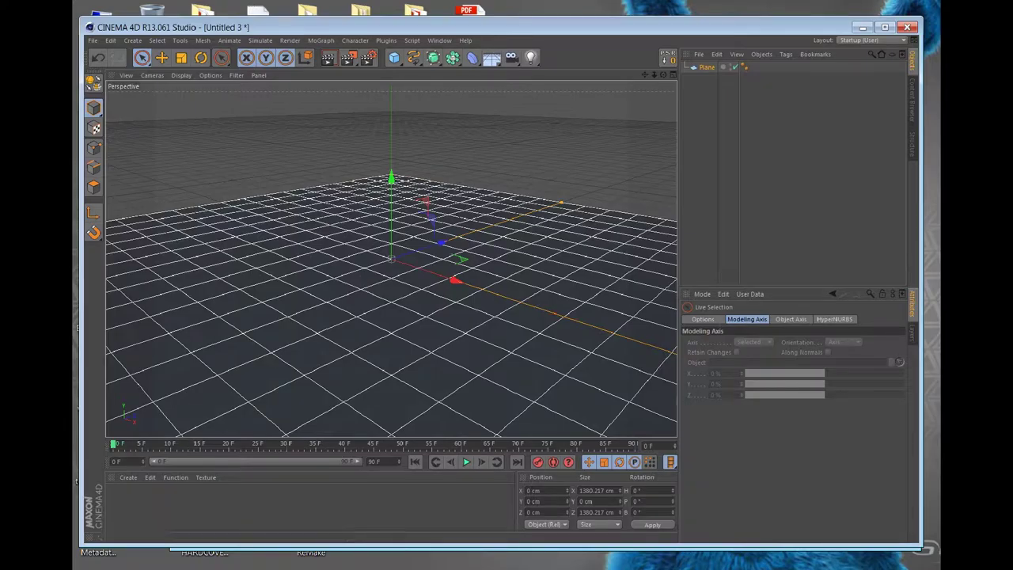
click(790, 319)
click(703, 319)
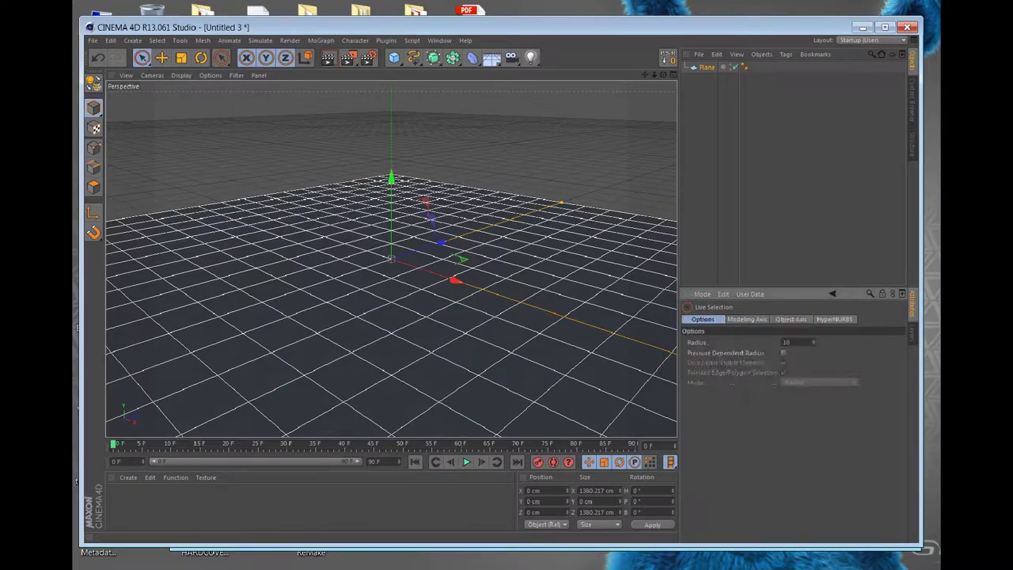
click(746, 319)
click(791, 319)
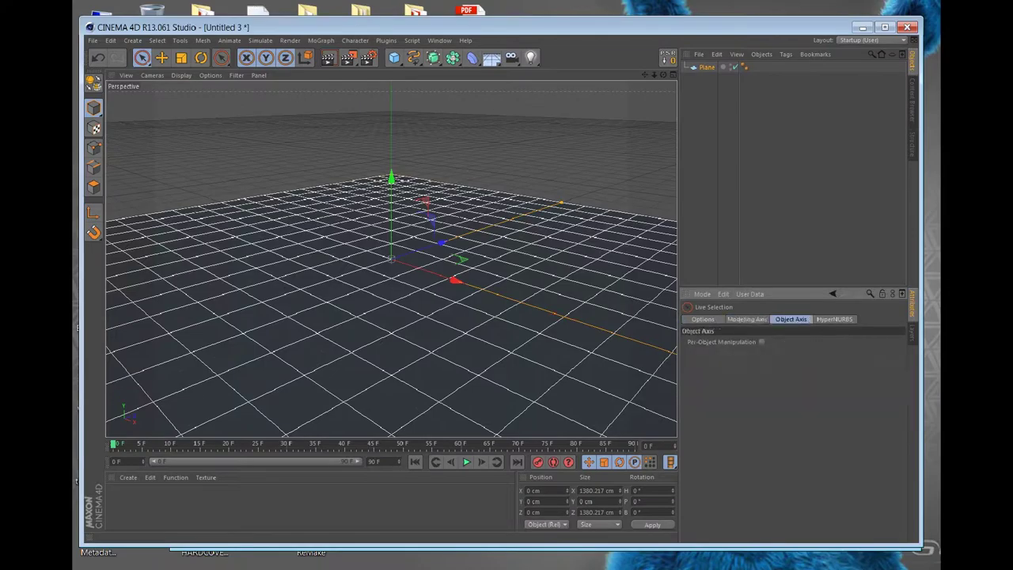
click(834, 319)
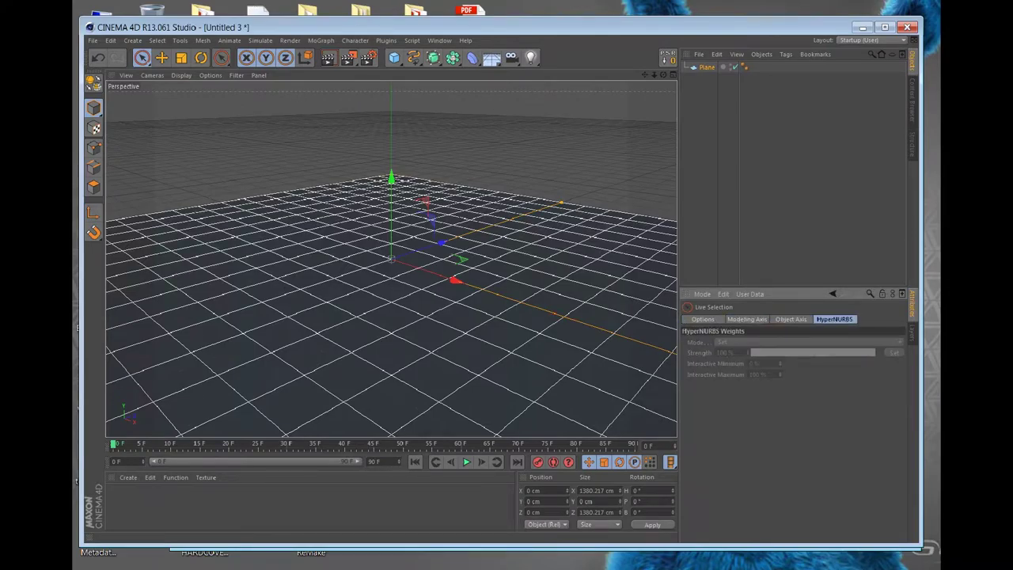
click(702, 319)
Step: Set the plane's width segments and height segments to 40 each
click(569, 317)
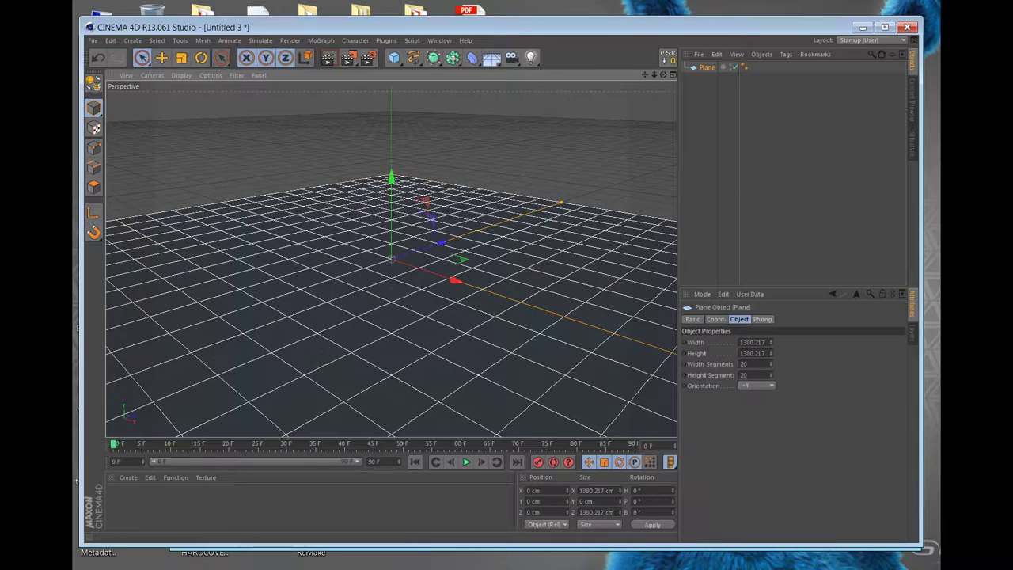
click(749, 364)
double_click(746, 364)
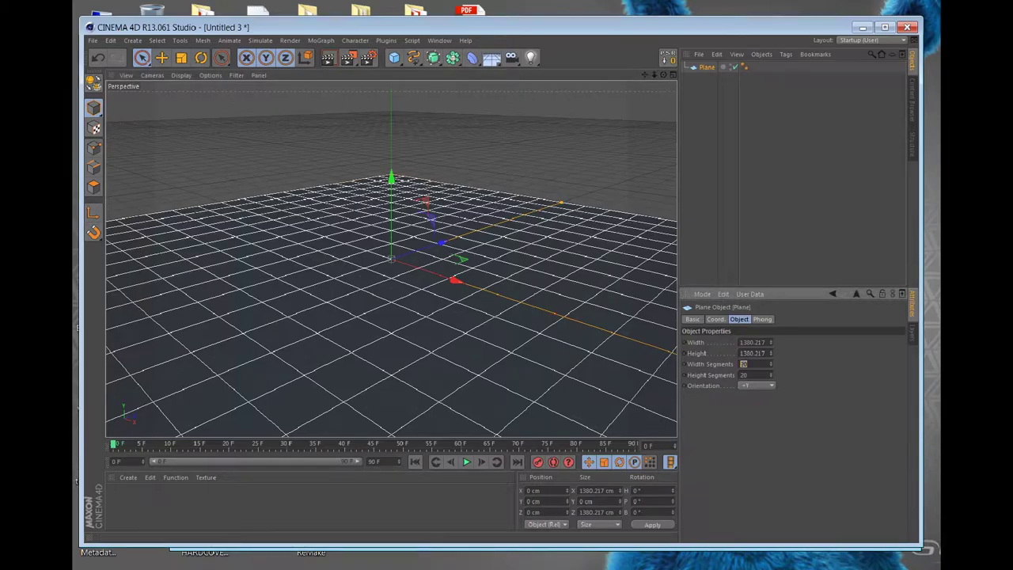
text(40)
key(Tab)
text(40)
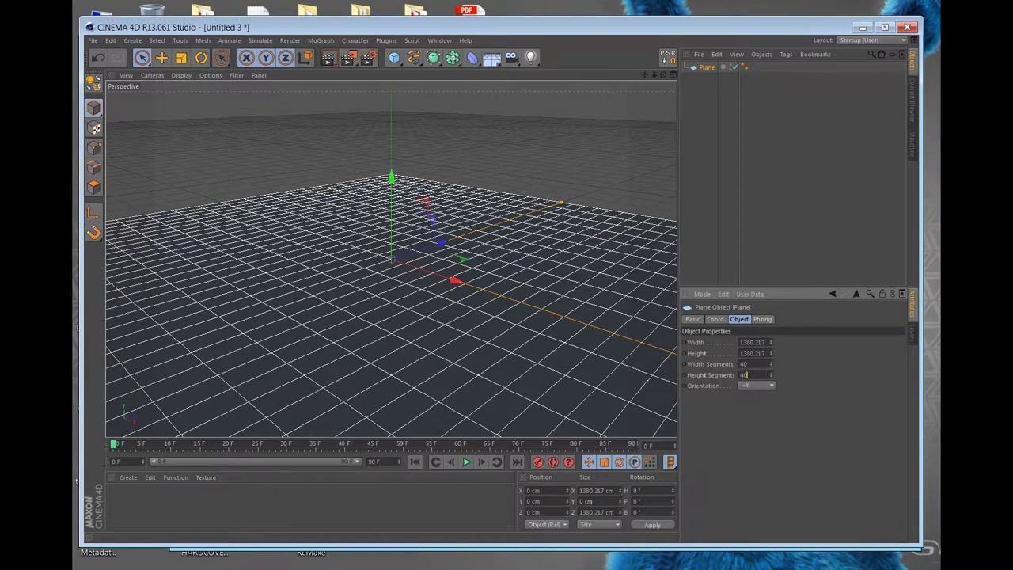
key(Tab)
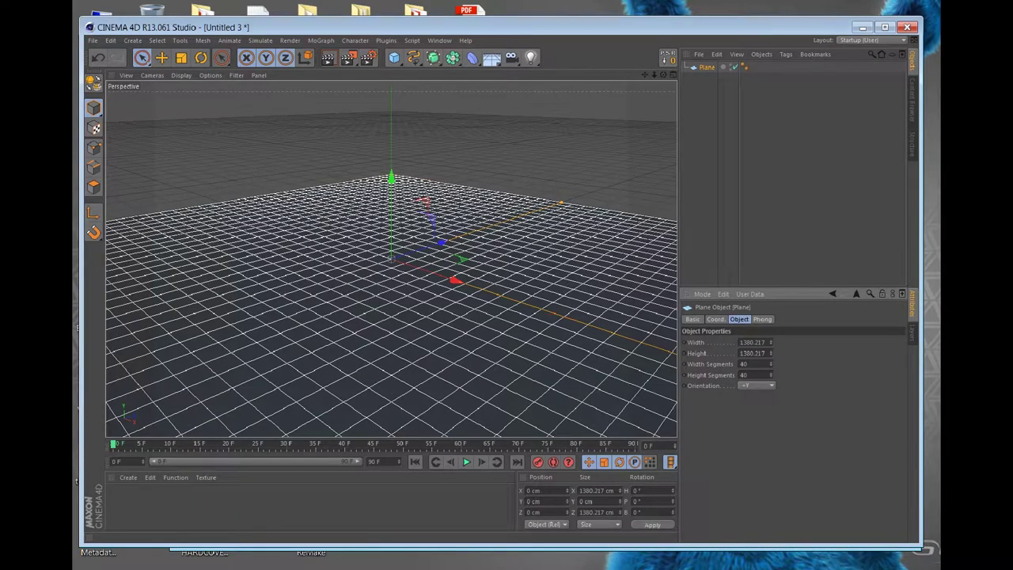
Step: Set the plane's width segments and height segments to 50 each
double_click(744, 364)
text(50)
key(Tab)
text(50)
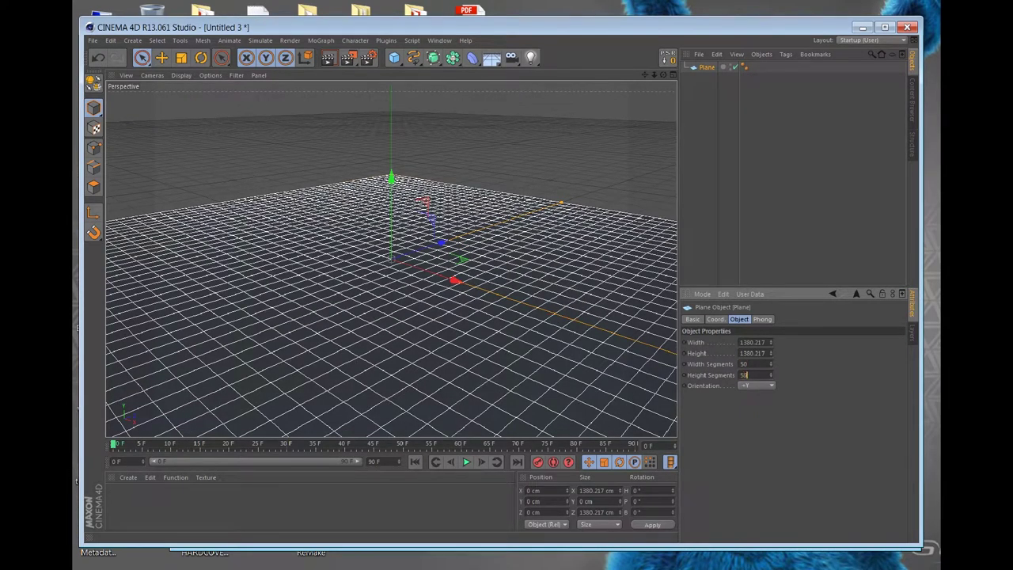
key(Return)
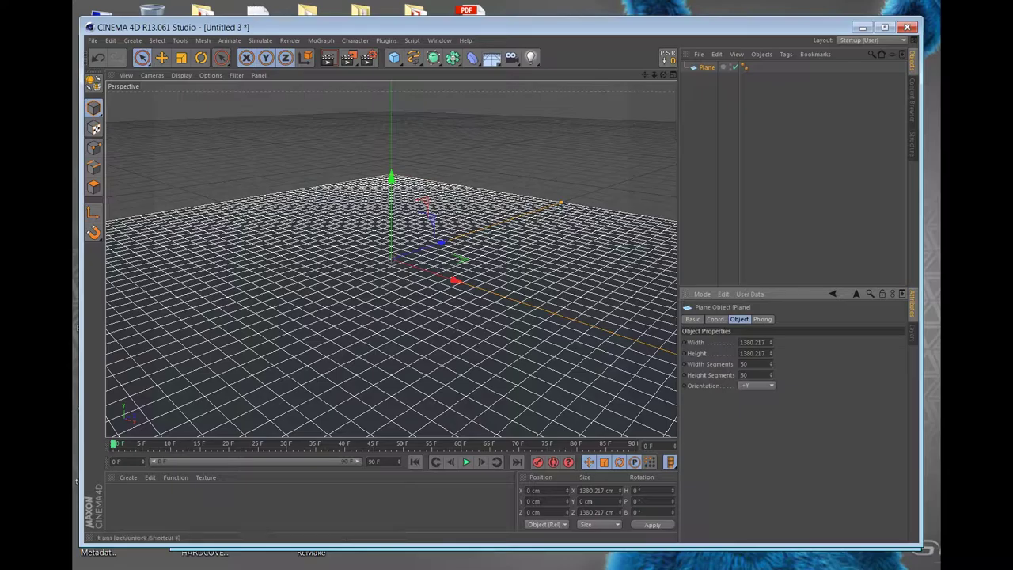
Step: Add a sphere, raise it above the plane and move it along the X axis to about -532 cm
click(394, 57)
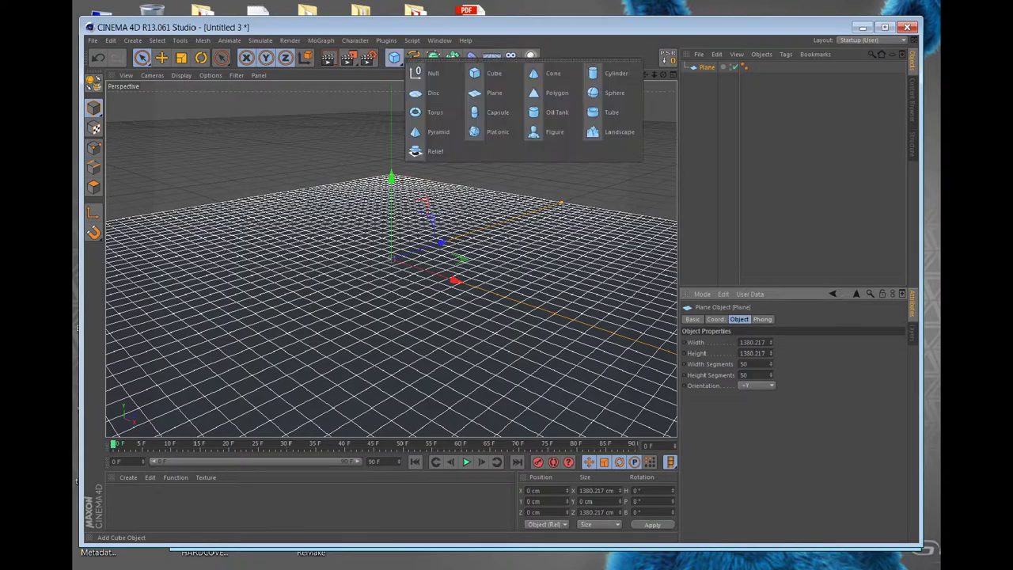
click(611, 92)
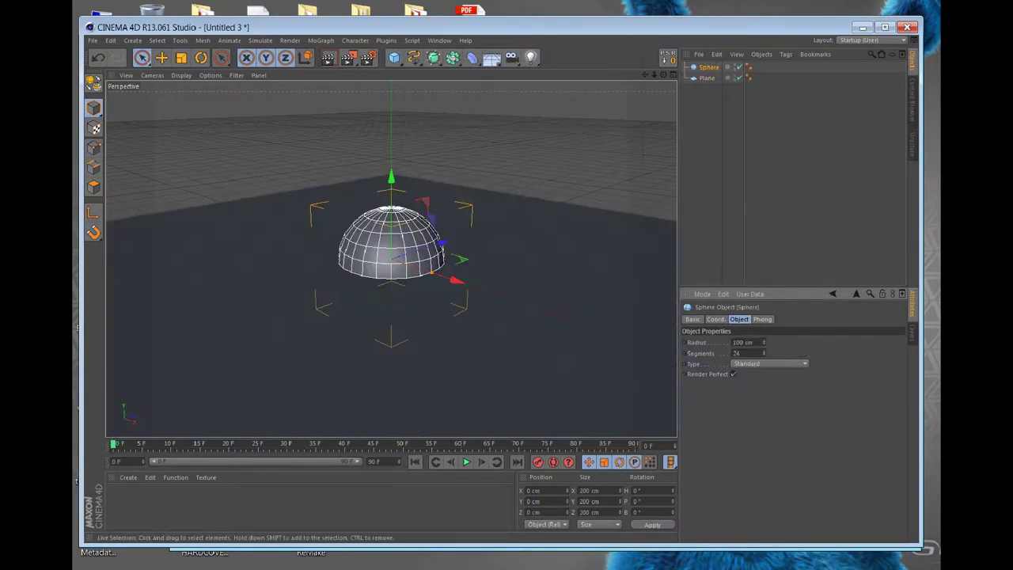
drag(391, 175, 391, 92)
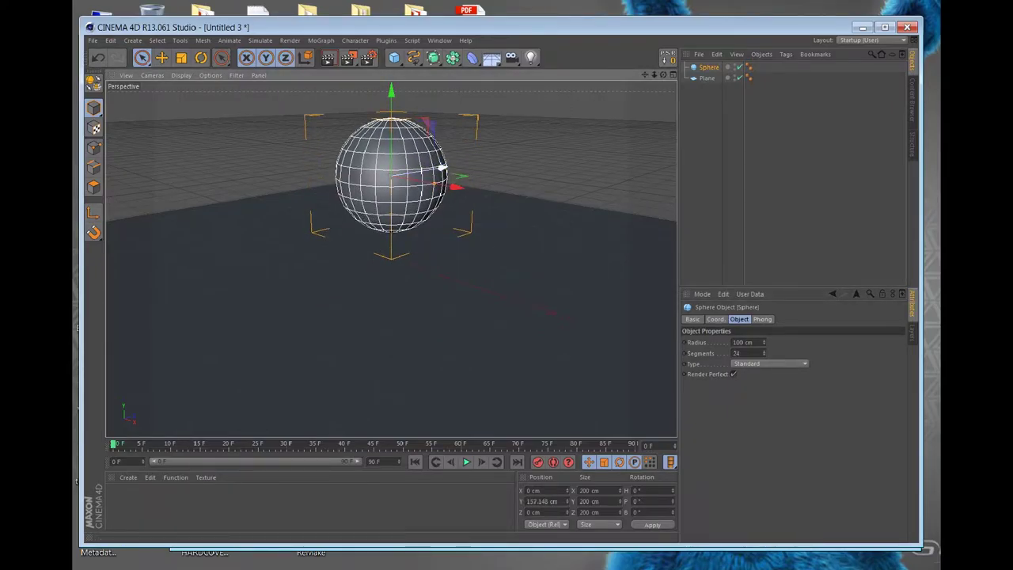
drag(456, 187, 339, 166)
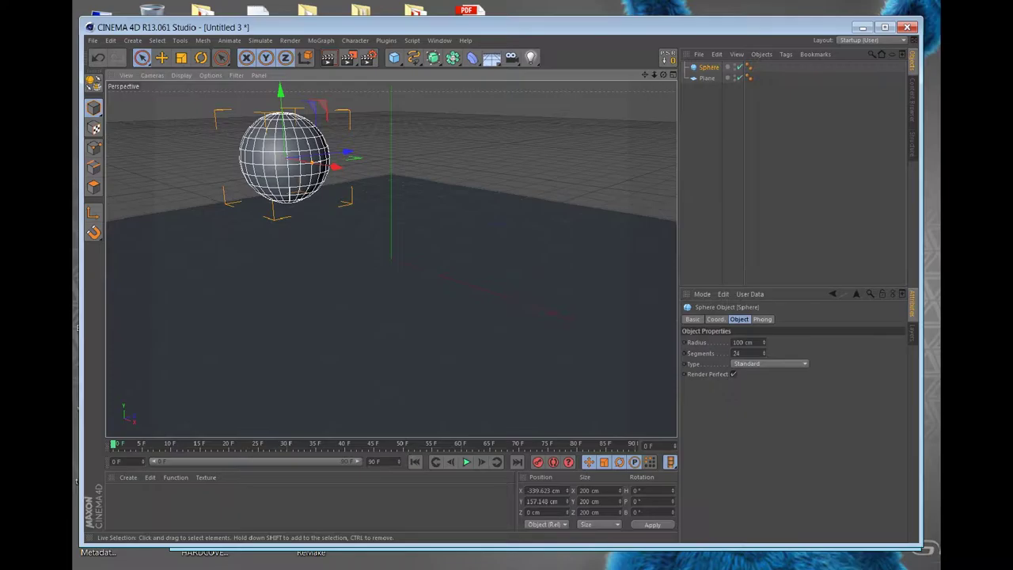
drag(337, 166, 287, 159)
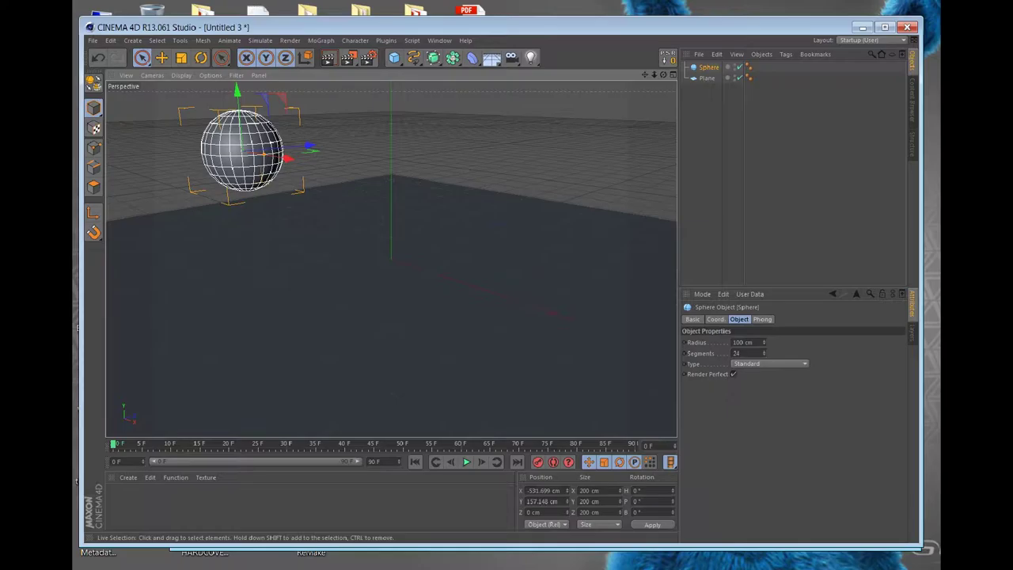
Step: Add a tube at the plane's centre and increase its inner radius to 194 cm for a thin wall
click(394, 58)
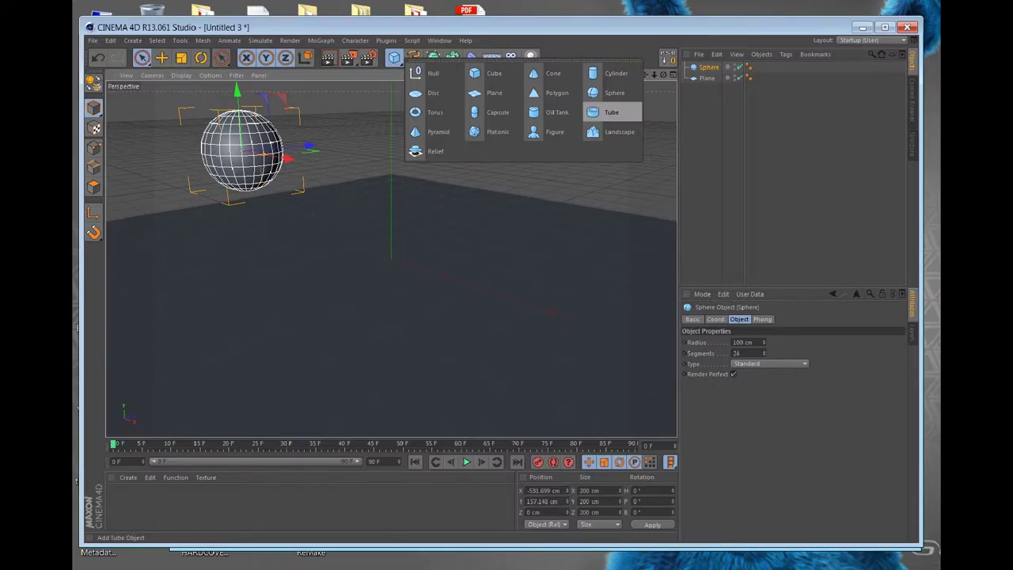
click(611, 110)
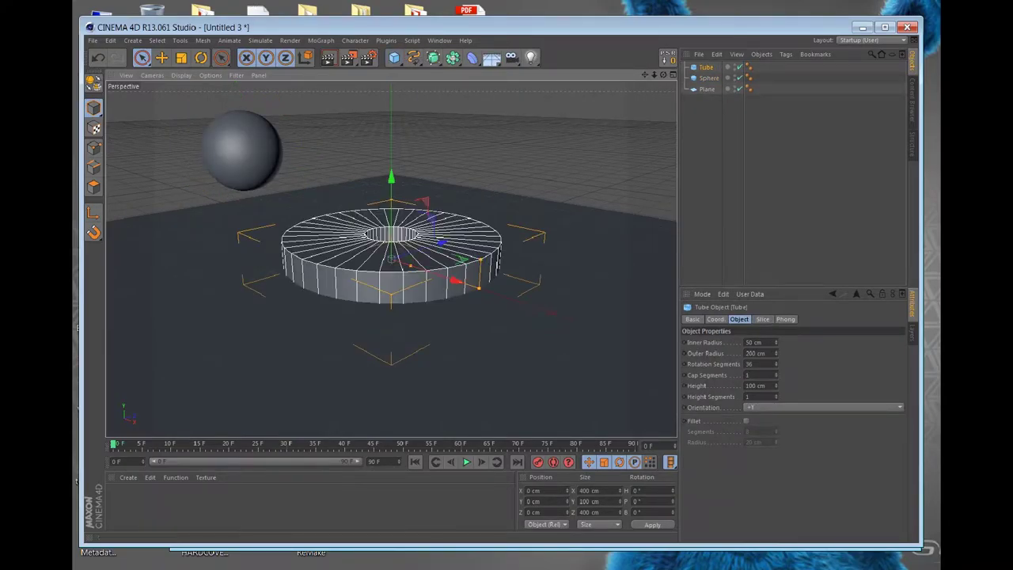
drag(776, 342, 776, 231)
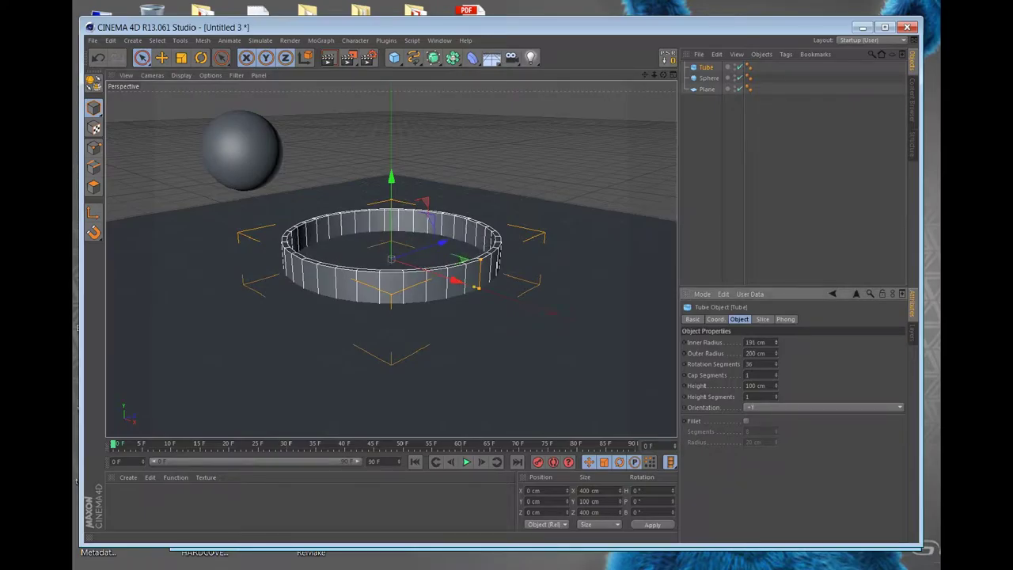
drag(775, 307, 775, 305)
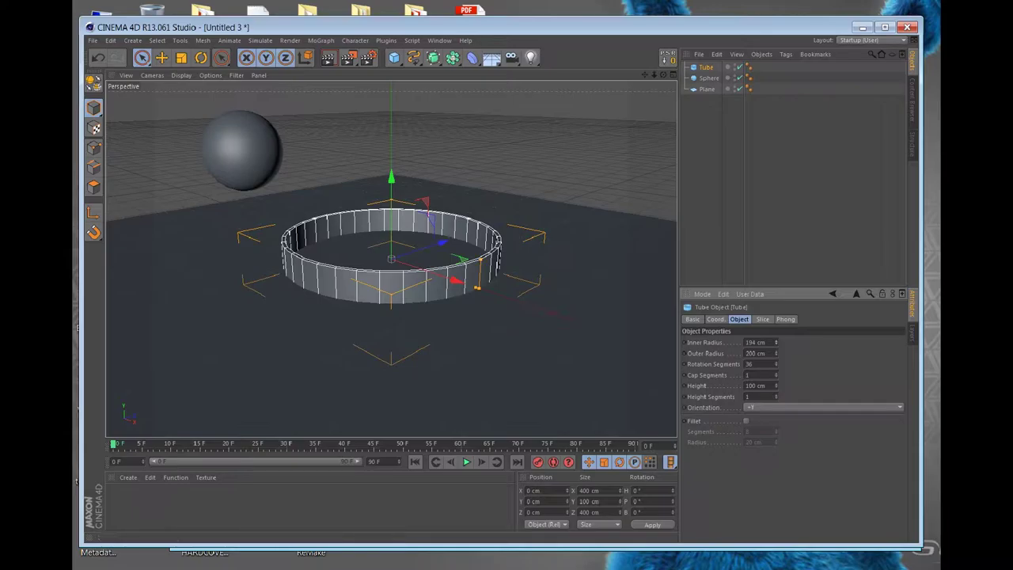
Step: Scale the plane uniformly to about 1915 cm in width and height
click(707, 89)
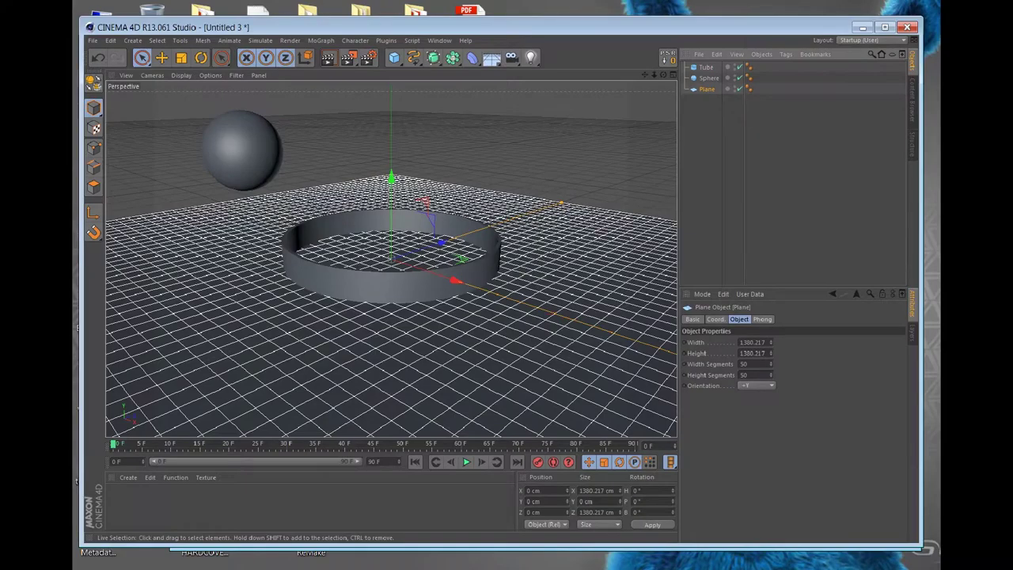
click(181, 57)
drag(348, 261, 451, 261)
drag(348, 261, 435, 261)
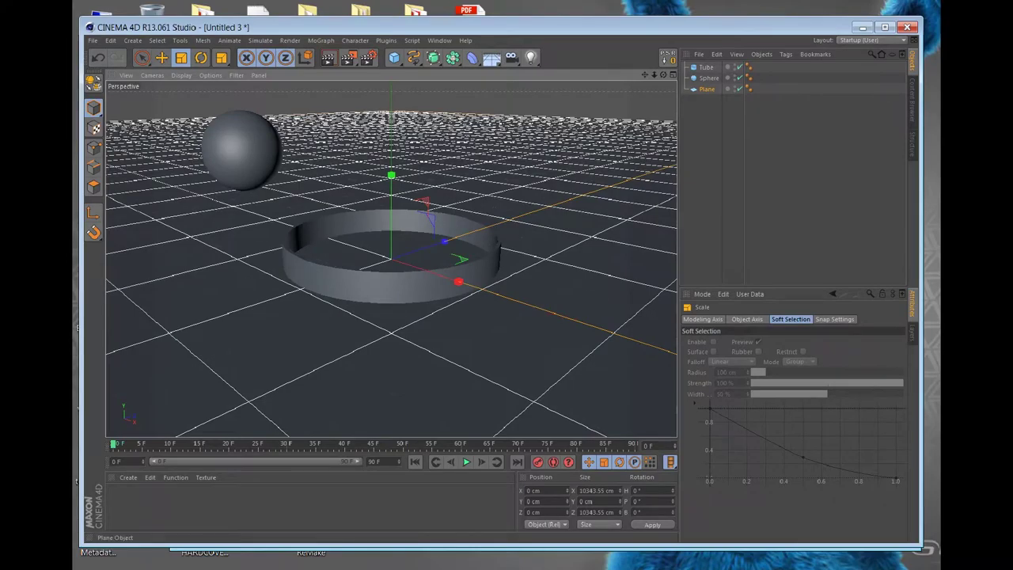
drag(396, 261, 312, 244)
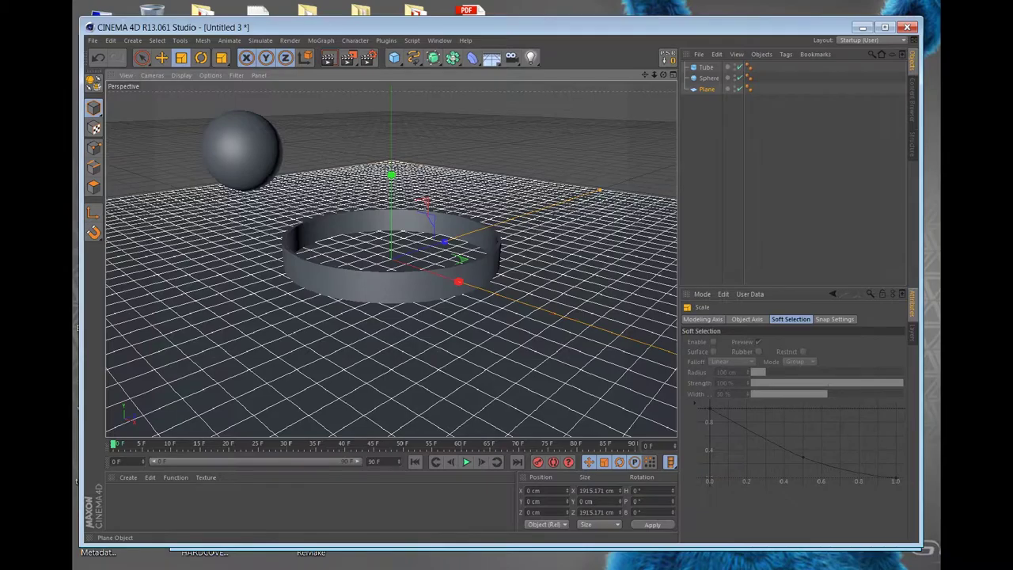
Step: Move the sphere along the X axis towards the tube, to about -456 cm
click(708, 78)
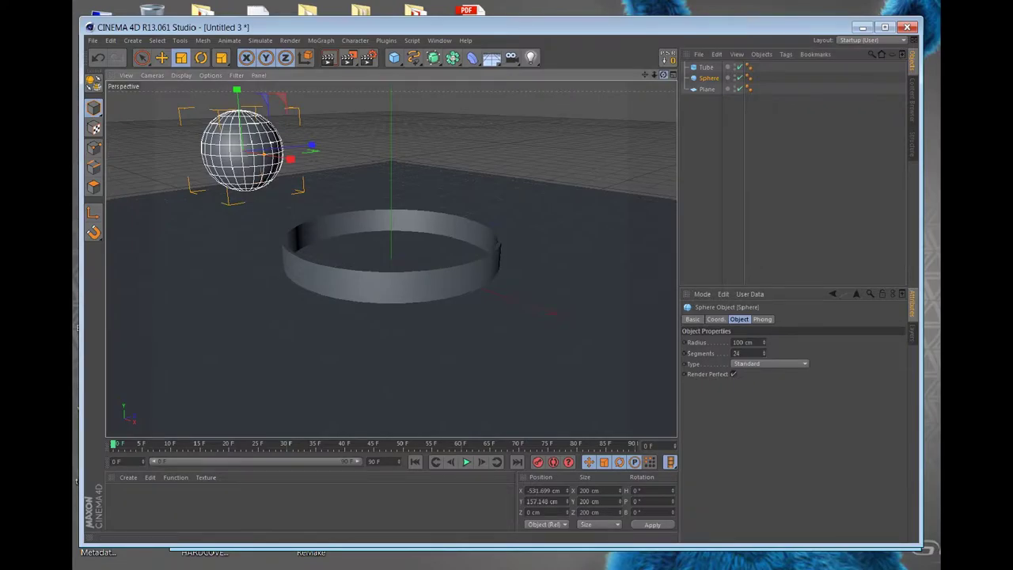
alt+drag(391, 246, 392, 348)
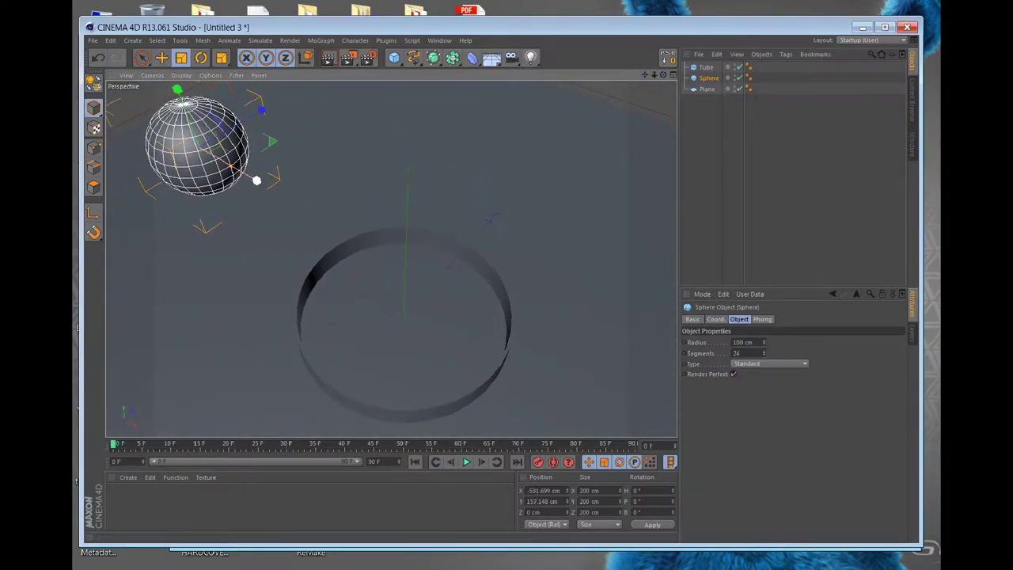
key(e)
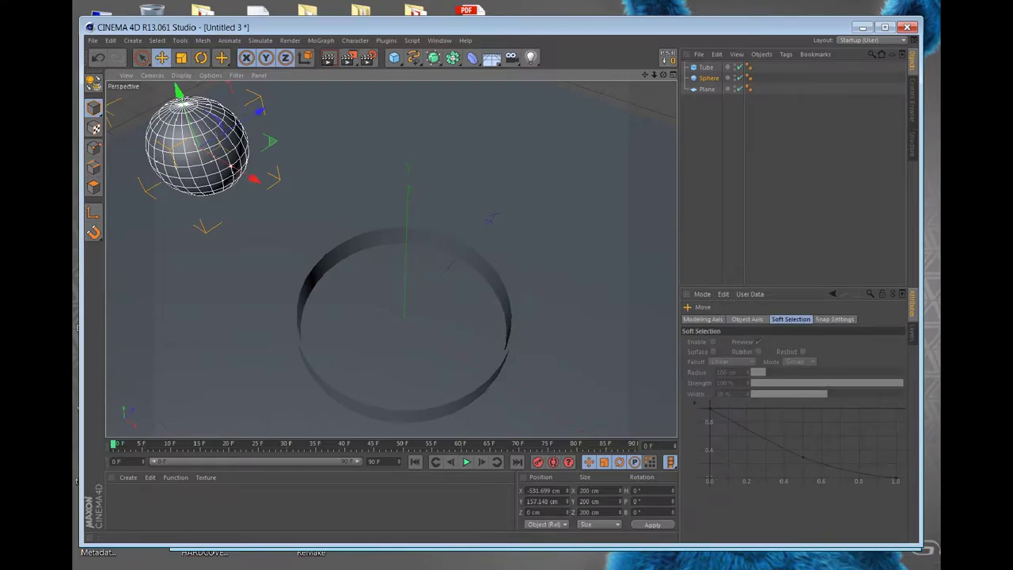
drag(254, 178, 279, 193)
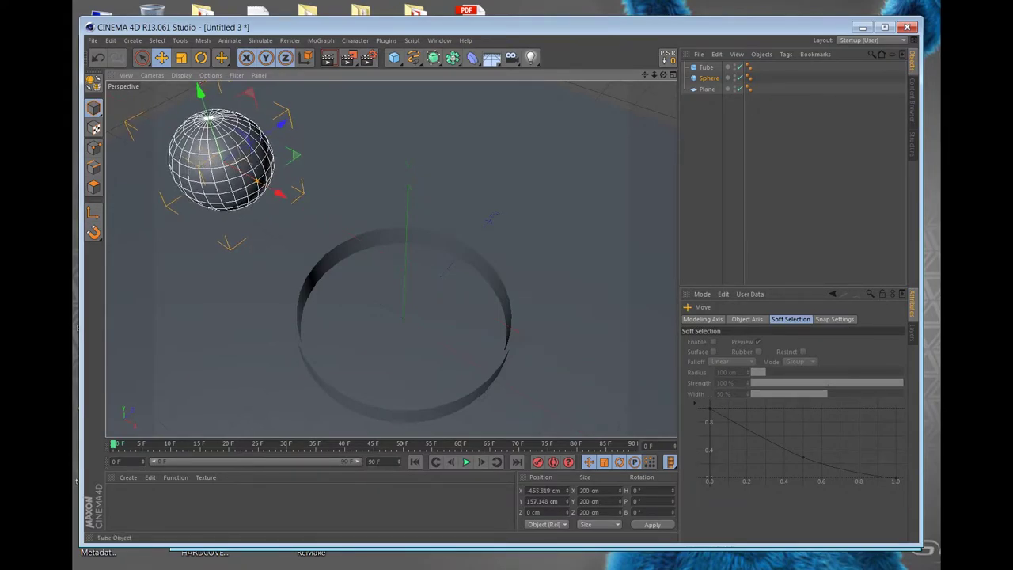
Step: Add a Collider Body simulation tag to the plane
click(496, 370)
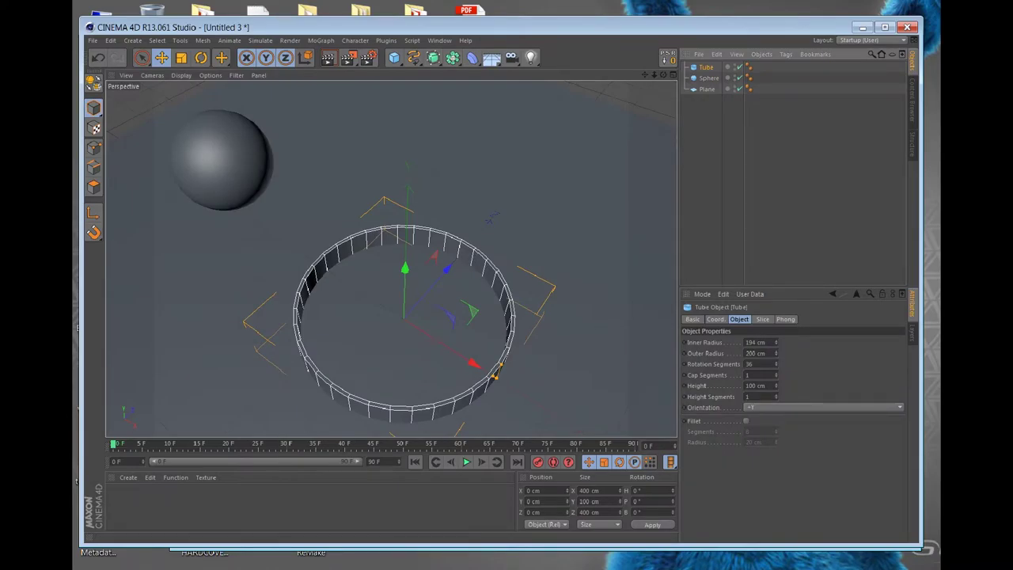
alt+middle_drag(497, 370, 492, 360)
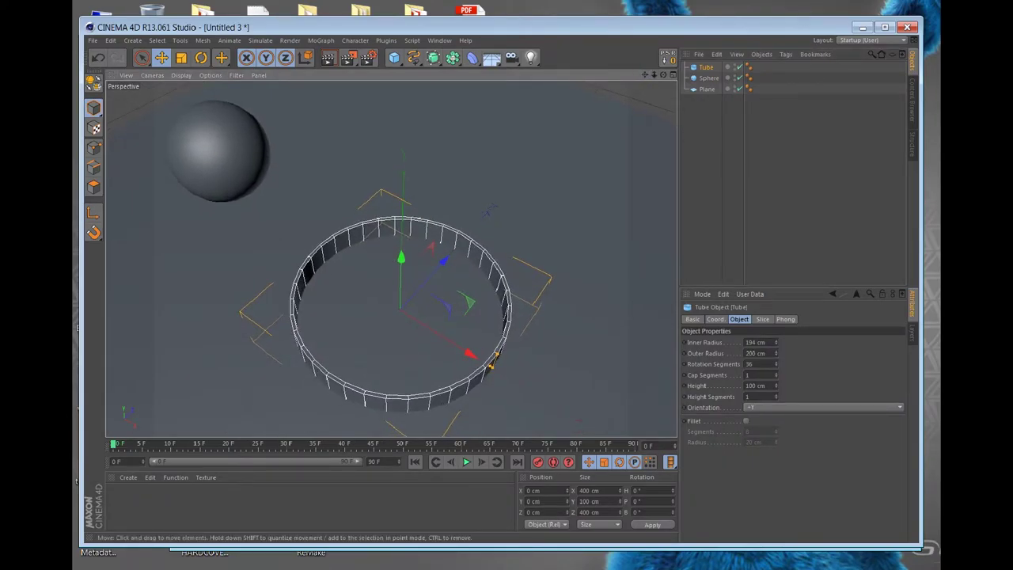
click(492, 360)
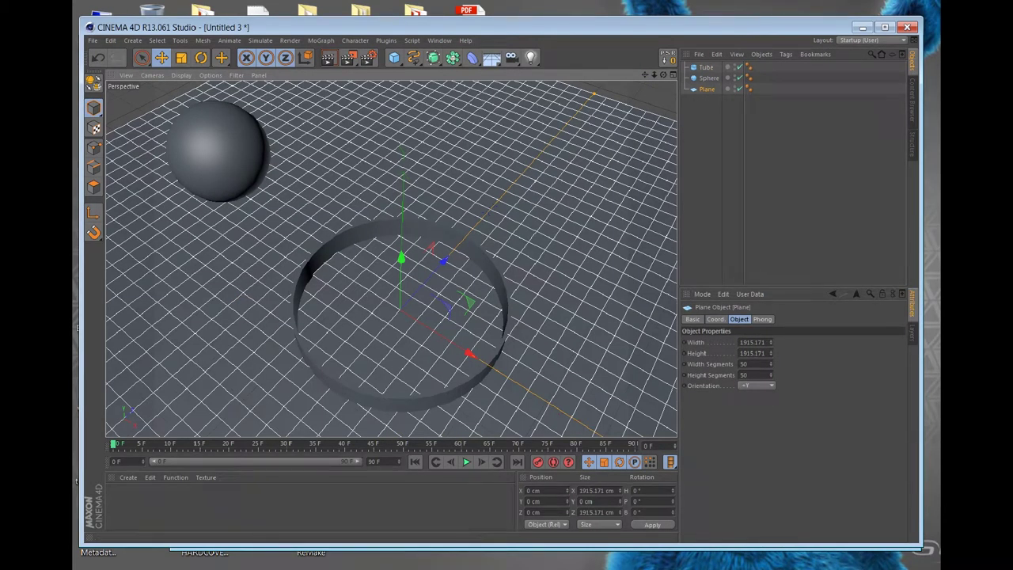
right_click(703, 89)
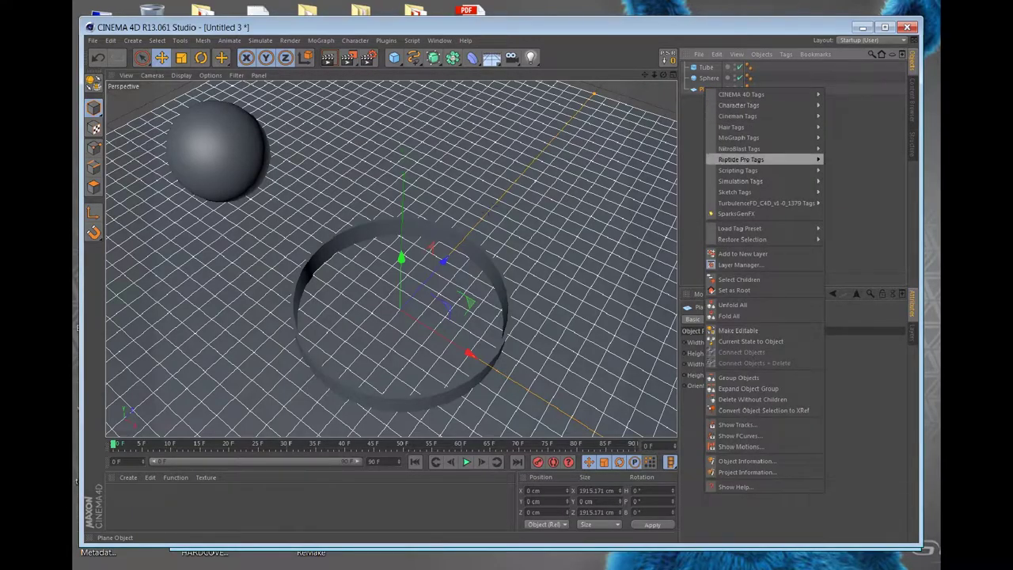
mouse_move(741, 181)
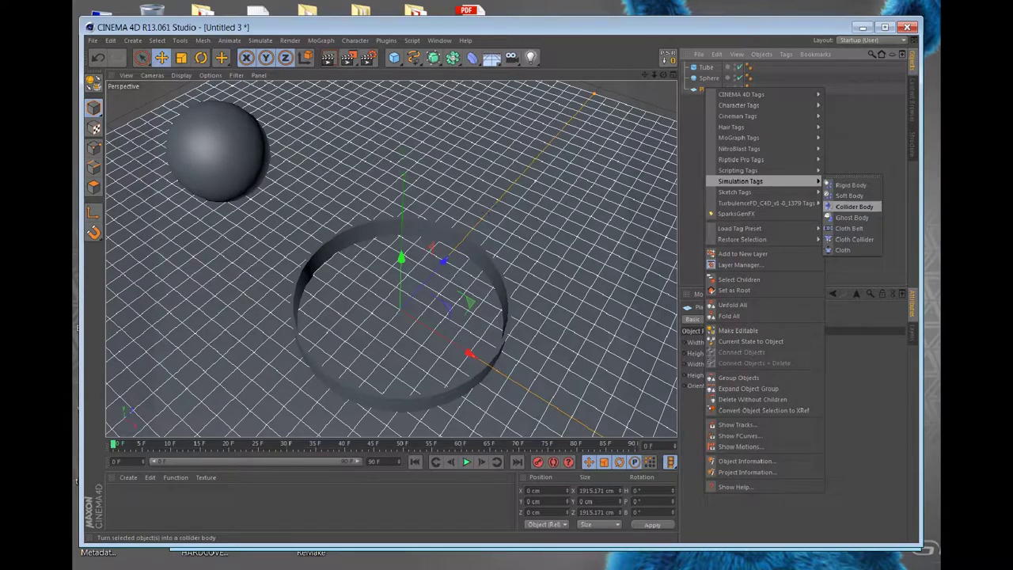
click(854, 207)
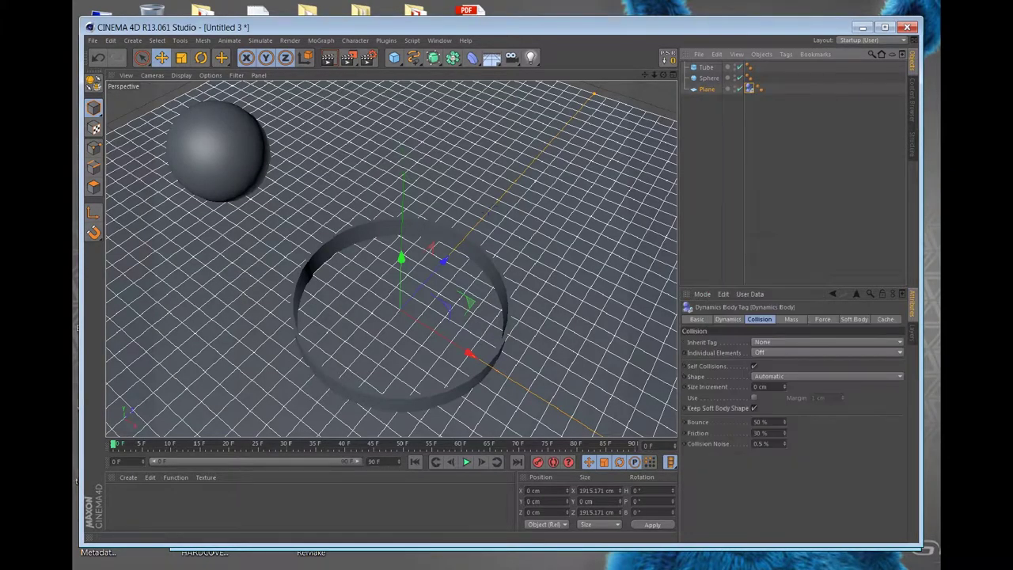
Step: Add a Collider Body simulation tag to the tube
click(489, 268)
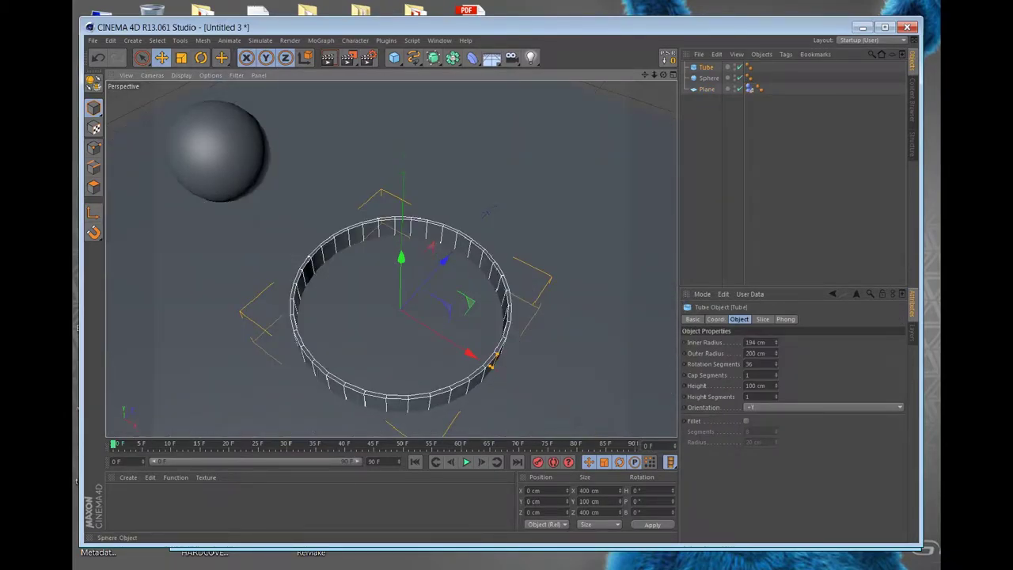
right_click(708, 68)
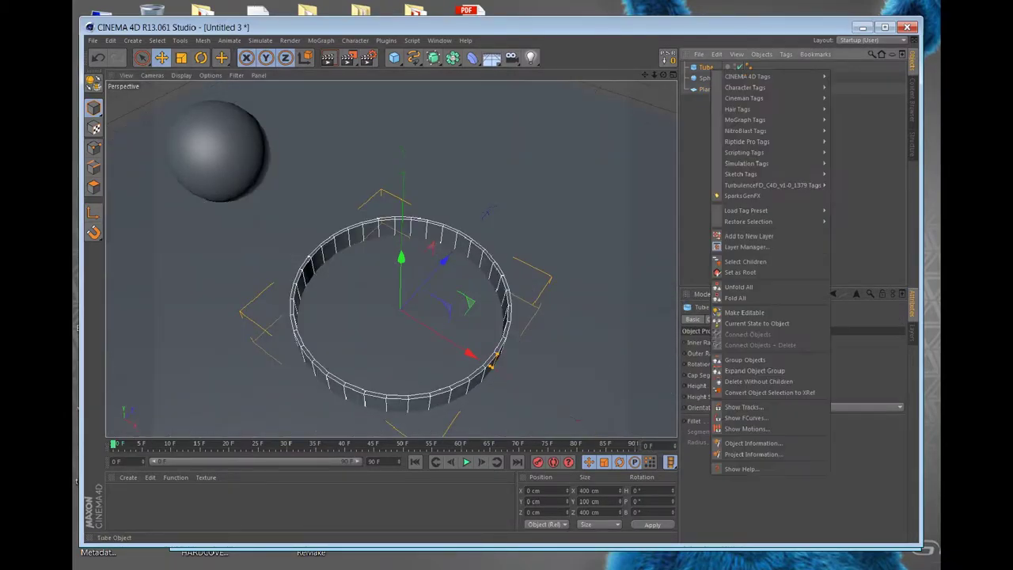
mouse_move(760, 151)
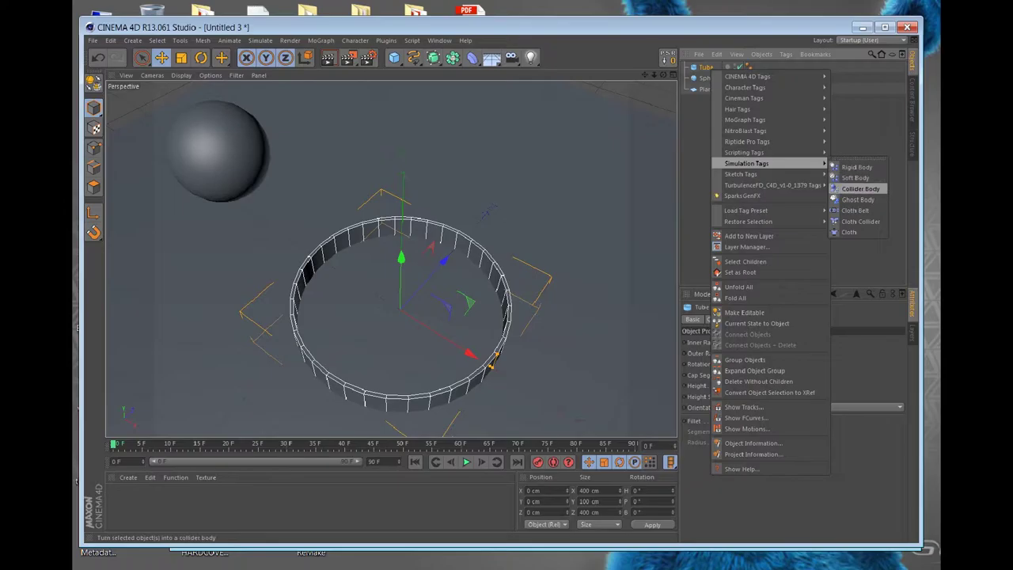
click(860, 188)
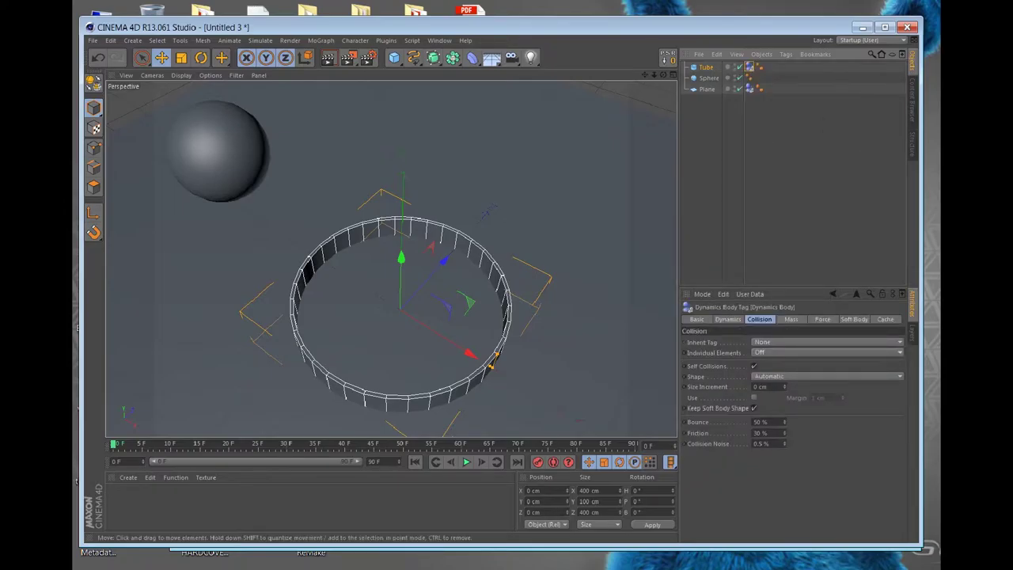
Step: Add a Rigid Body simulation tag to the sphere
click(259, 130)
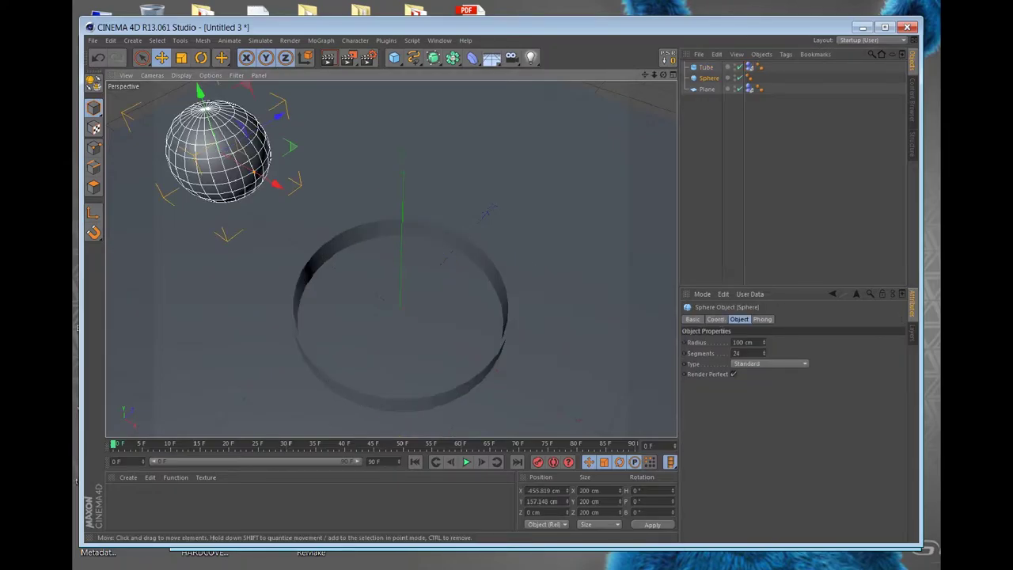
right_click(708, 77)
mouse_move(783, 131)
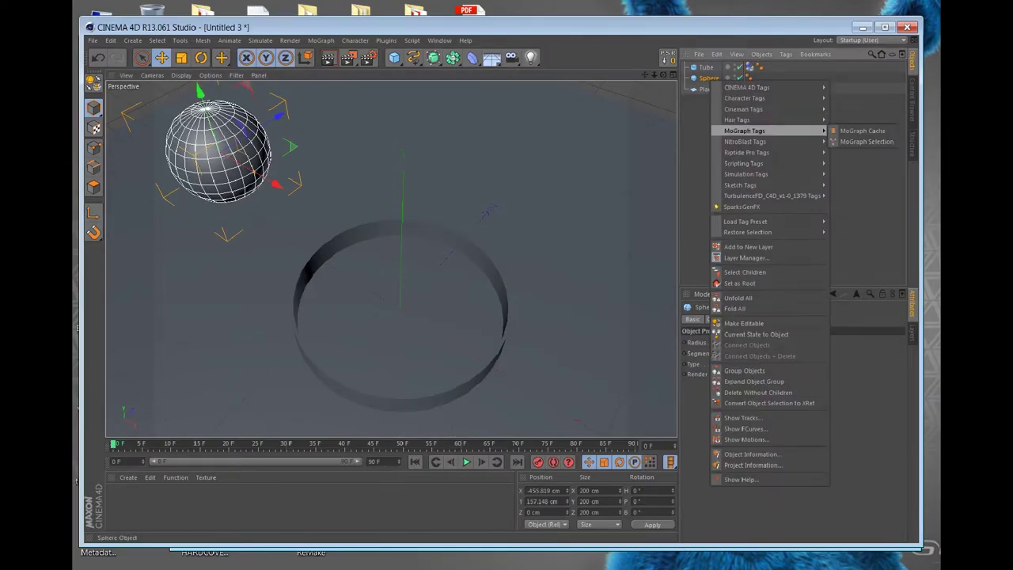
mouse_move(772, 184)
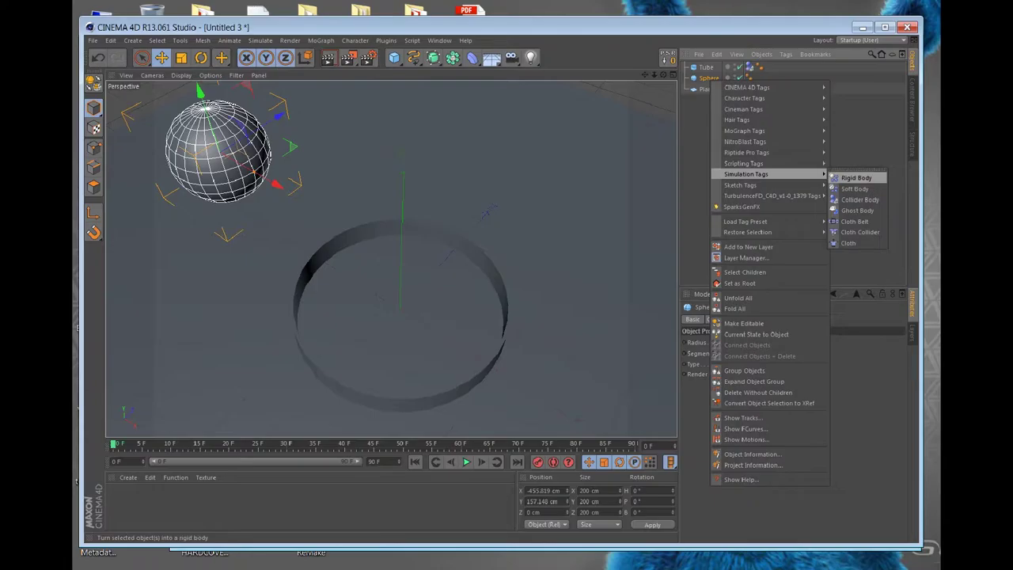
click(856, 178)
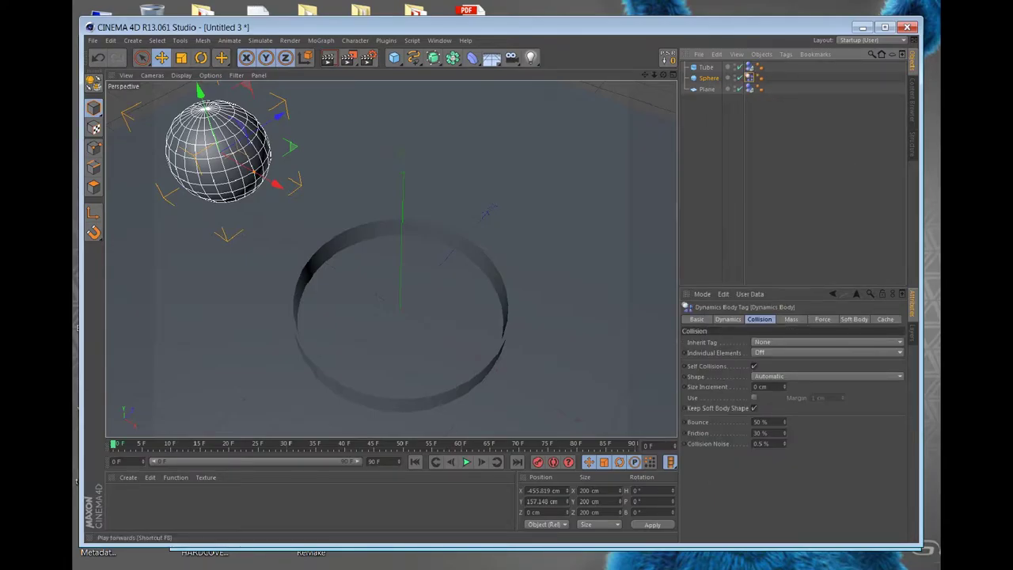
Step: Play the simulation to see the sphere drop onto the plane, and return to frame 0
click(465, 462)
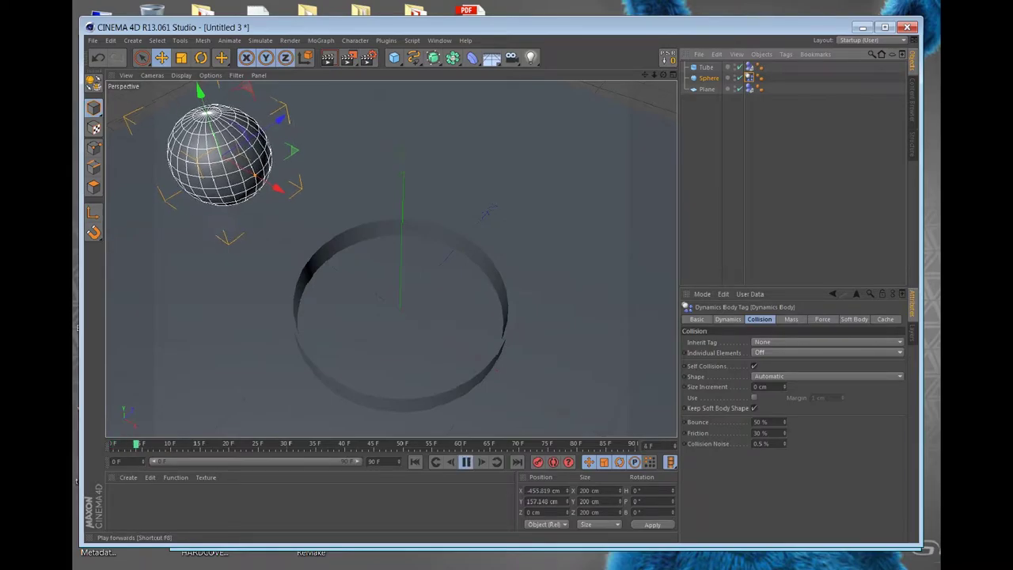
click(465, 461)
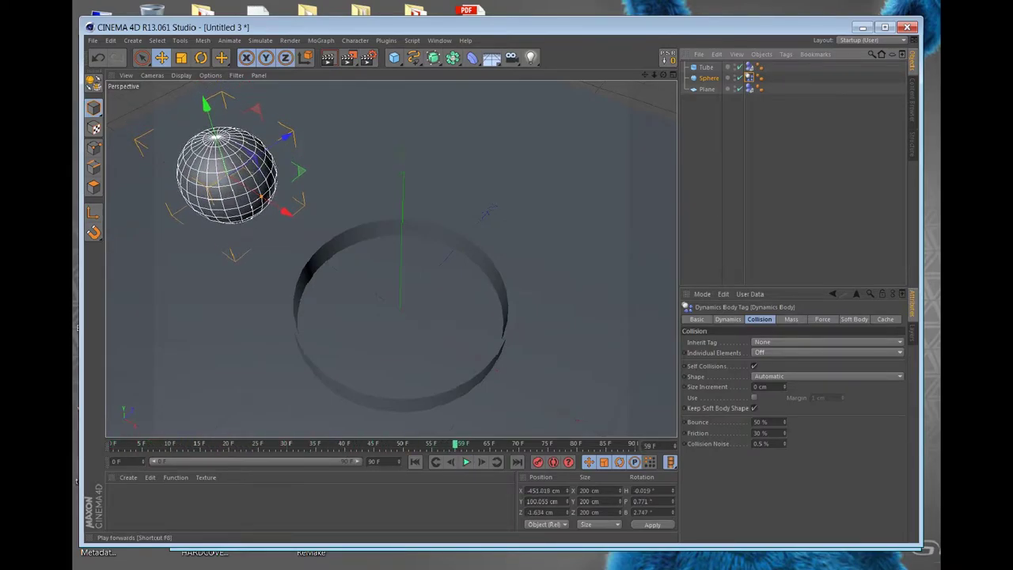
drag(455, 445, 113, 445)
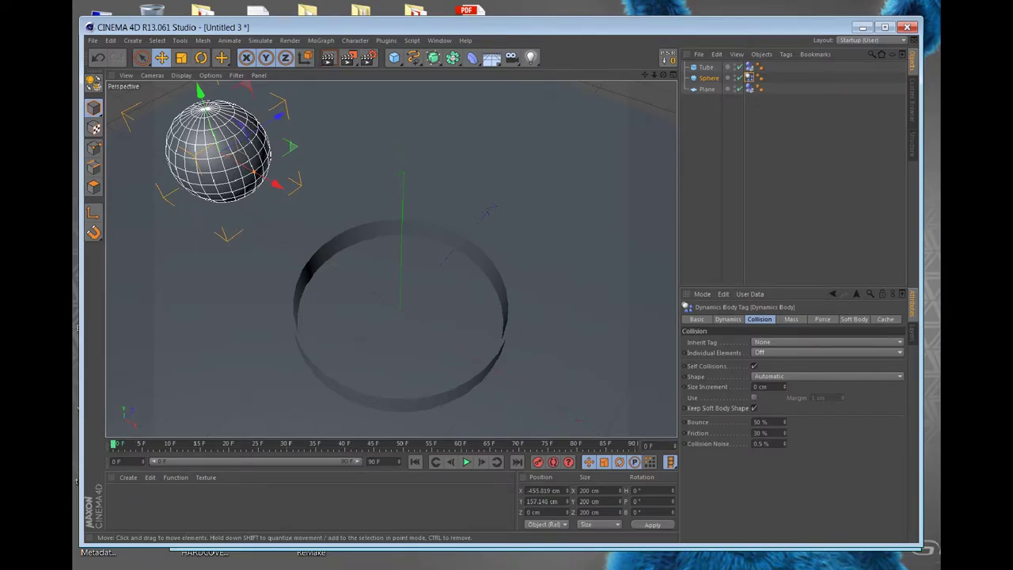
Step: Rotate the plane and tube together to a bank angle of about 11° so the green slopes
alt+middle_drag(386, 259, 413, 262)
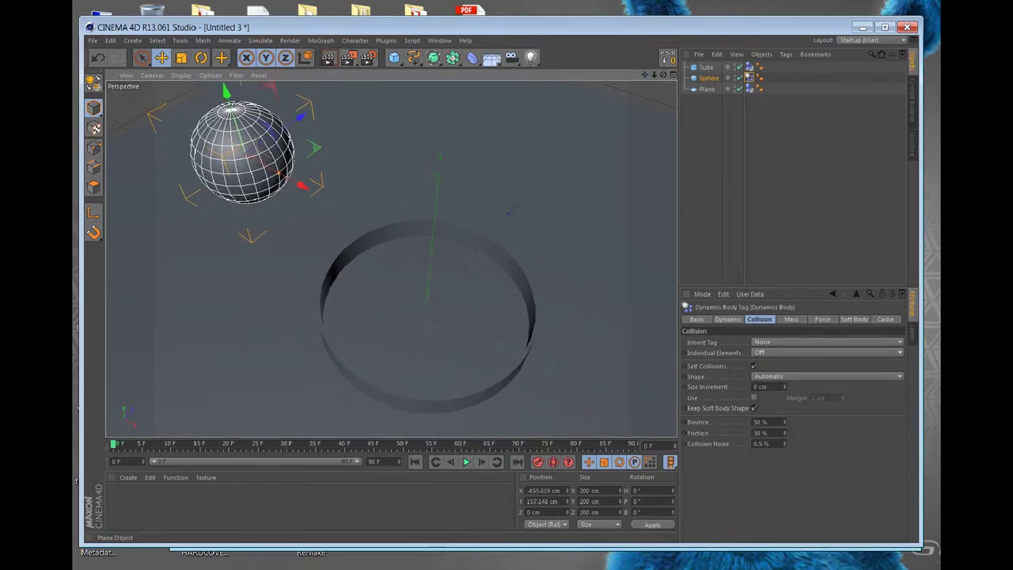
scroll(391, 259, down, 3)
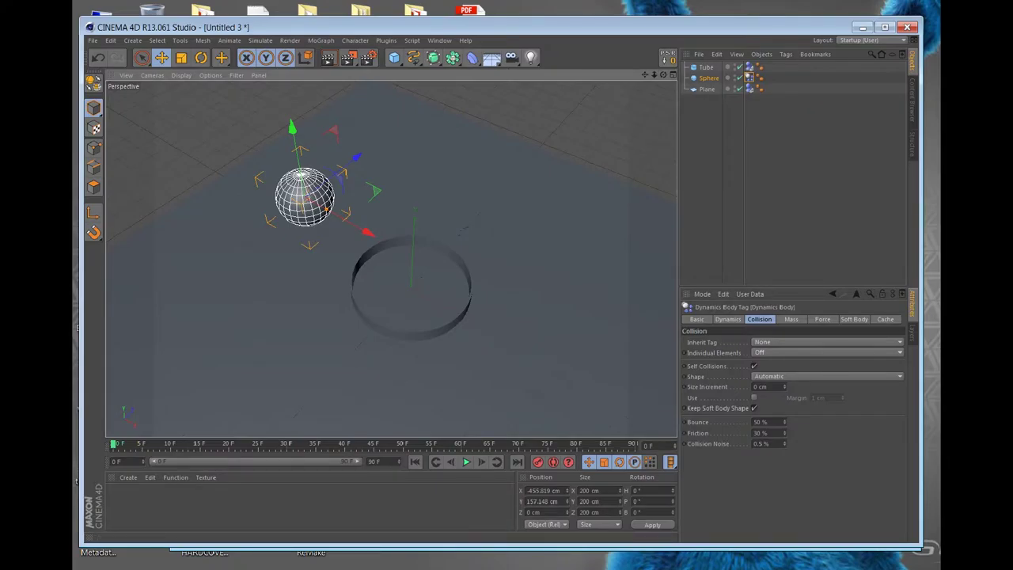
drag(654, 74, 640, 59)
alt+drag(391, 259, 386, 190)
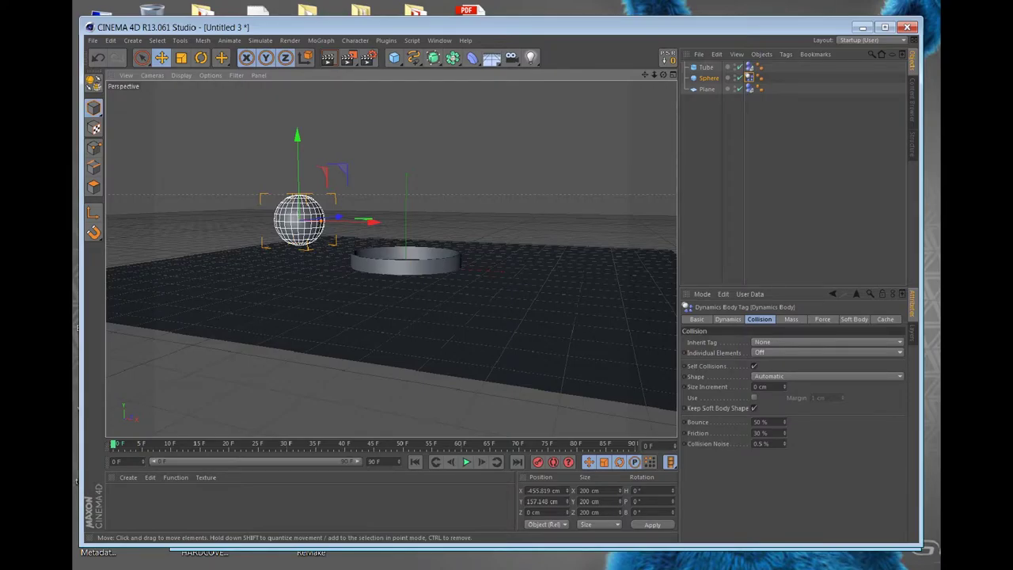
click(707, 88)
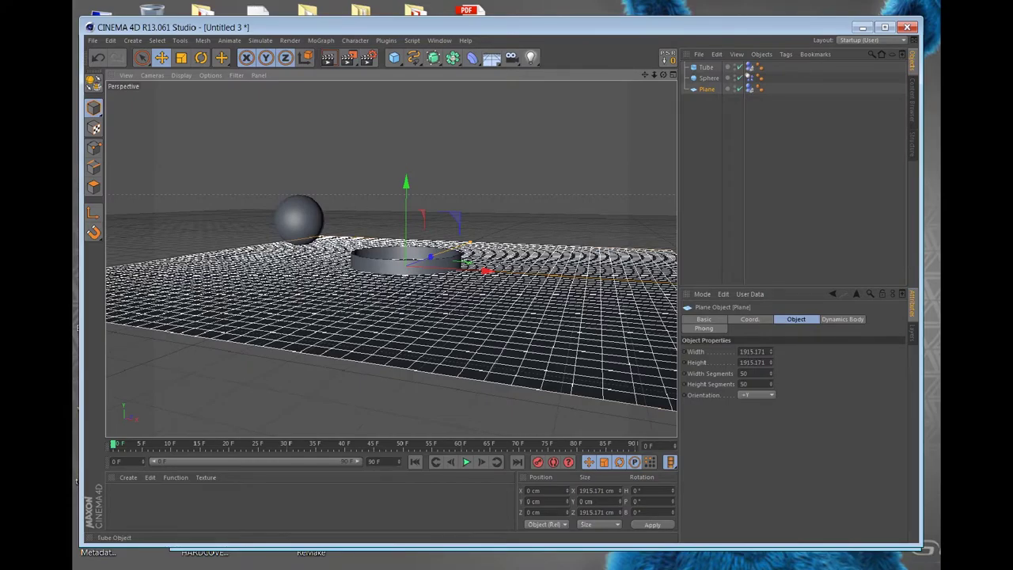
ctrl+click(706, 67)
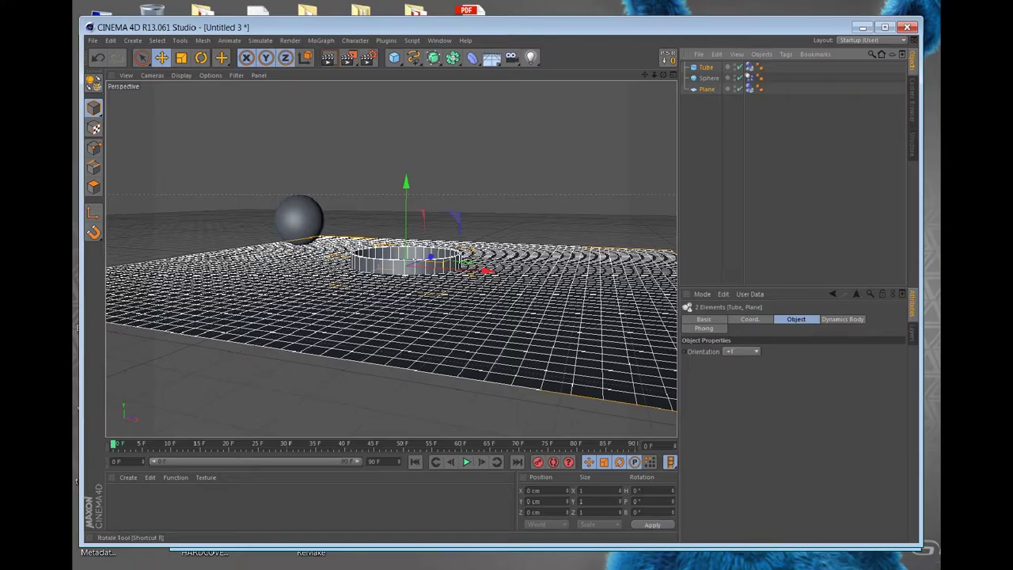
click(200, 58)
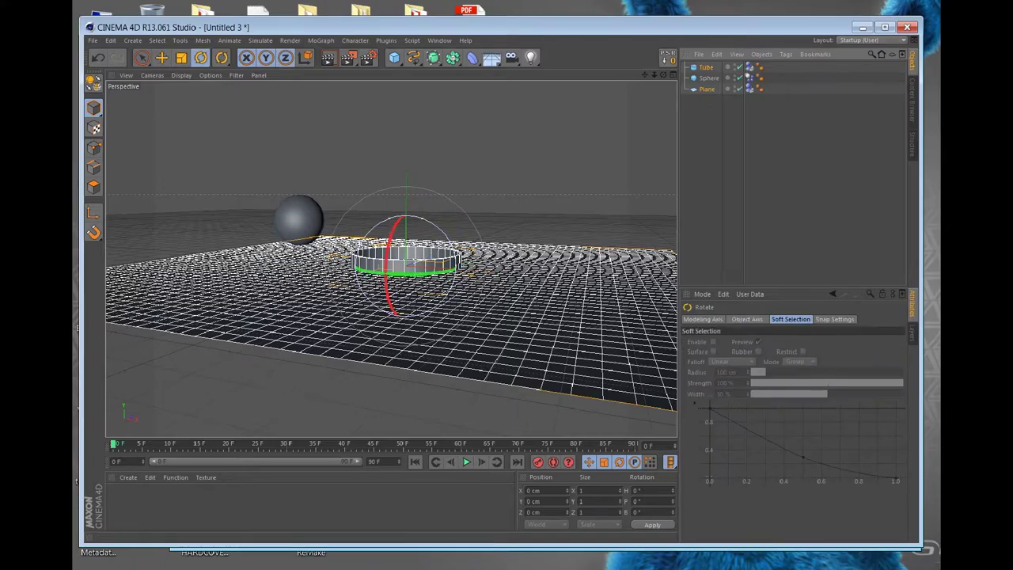
drag(440, 228, 448, 228)
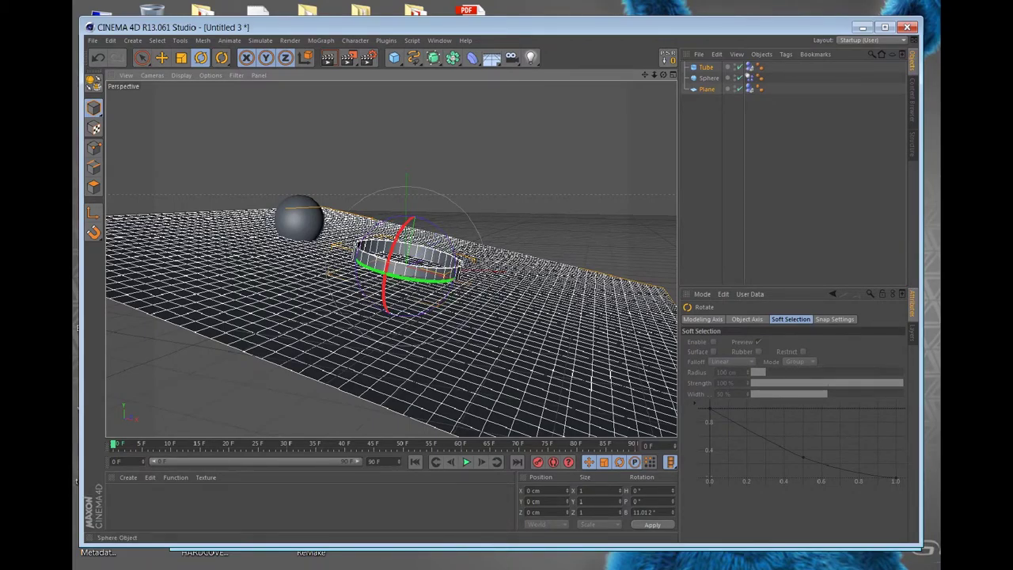
Step: Raise the sphere to about 442 cm in Y and shift it along X to about -148 cm
click(299, 218)
click(162, 58)
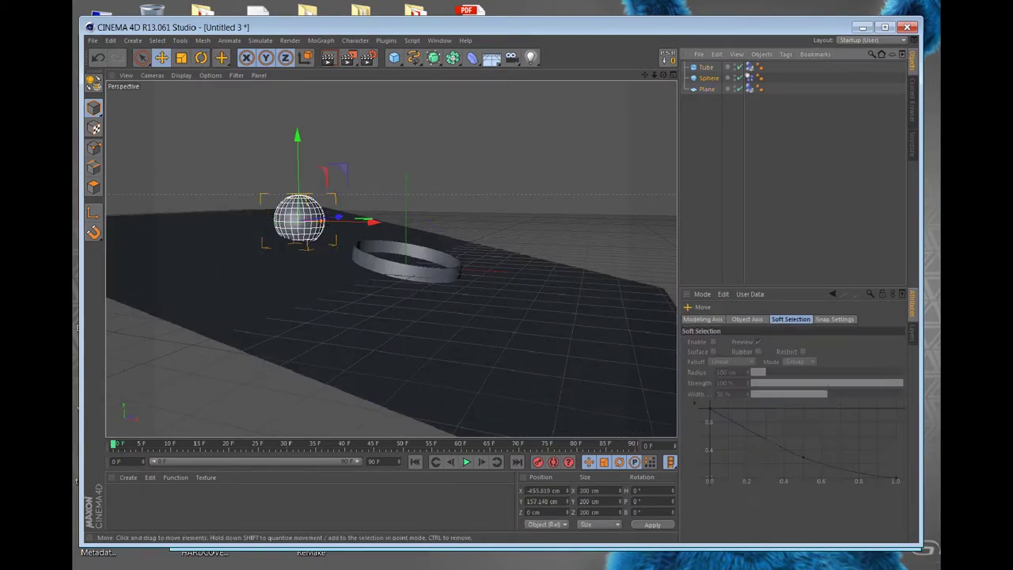
drag(297, 135, 297, 112)
drag(294, 212, 293, 163)
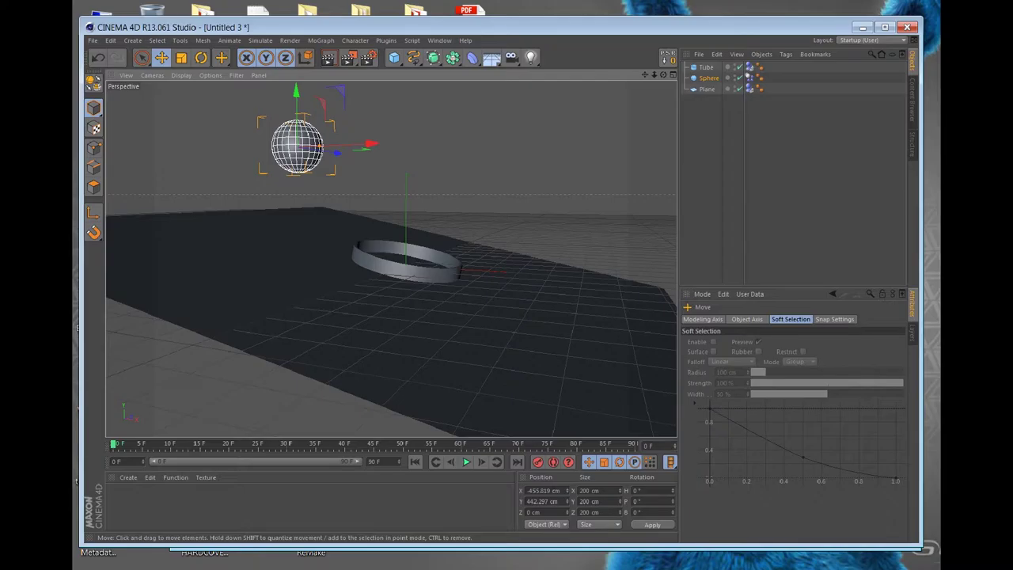
drag(367, 145, 438, 142)
drag(663, 75, 547, 138)
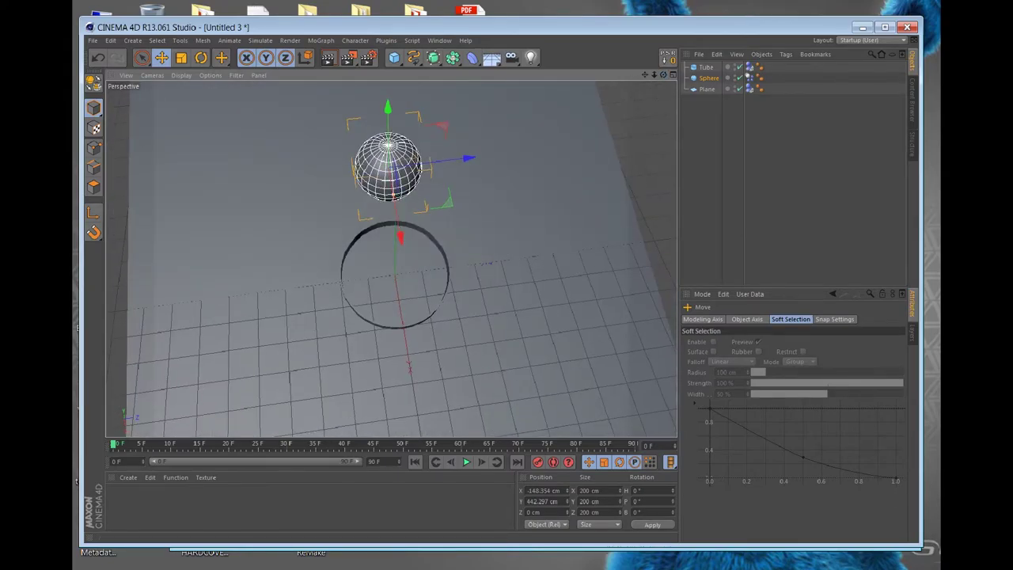
drag(393, 195, 396, 213)
click(111, 40)
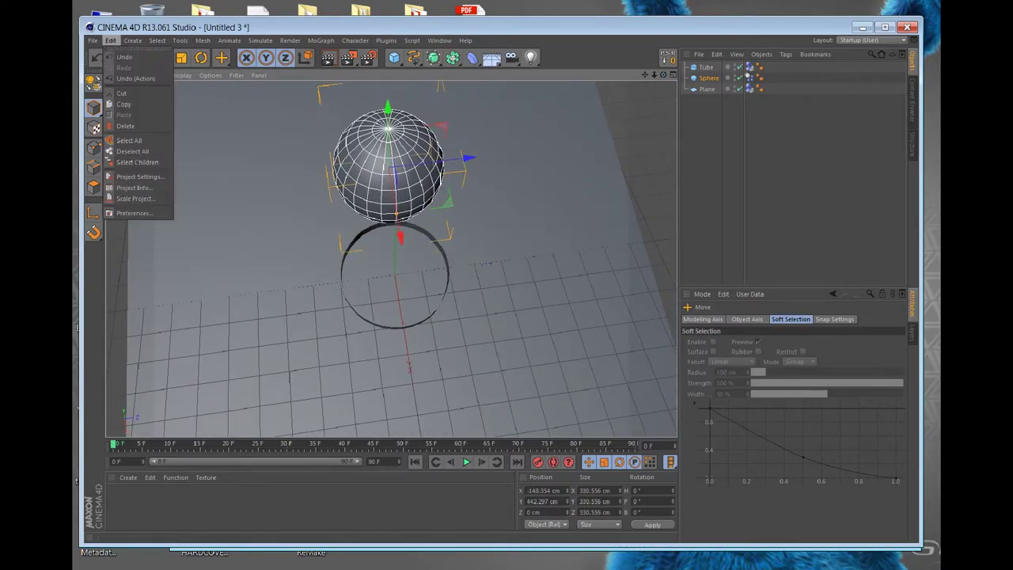
click(124, 57)
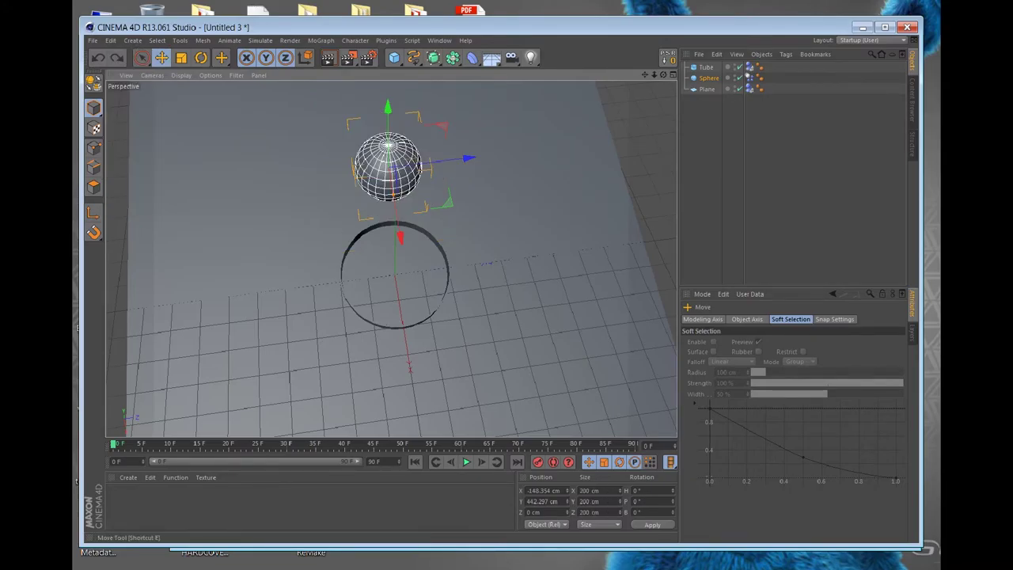
Step: Move the sphere along the X axis to about 23 cm so it hangs above the tube
drag(399, 236, 409, 289)
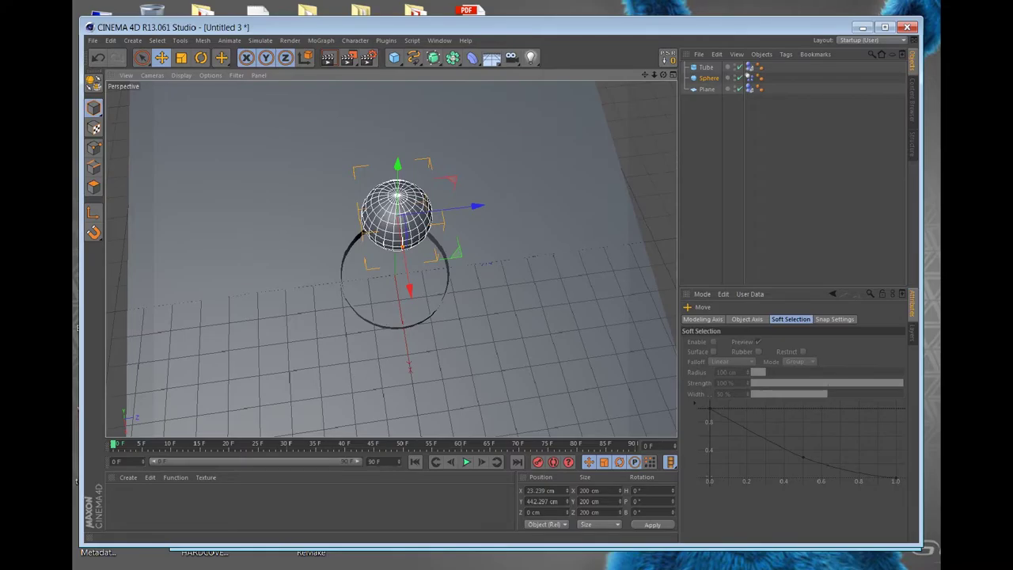
drag(663, 75, 729, 23)
drag(663, 74, 696, 65)
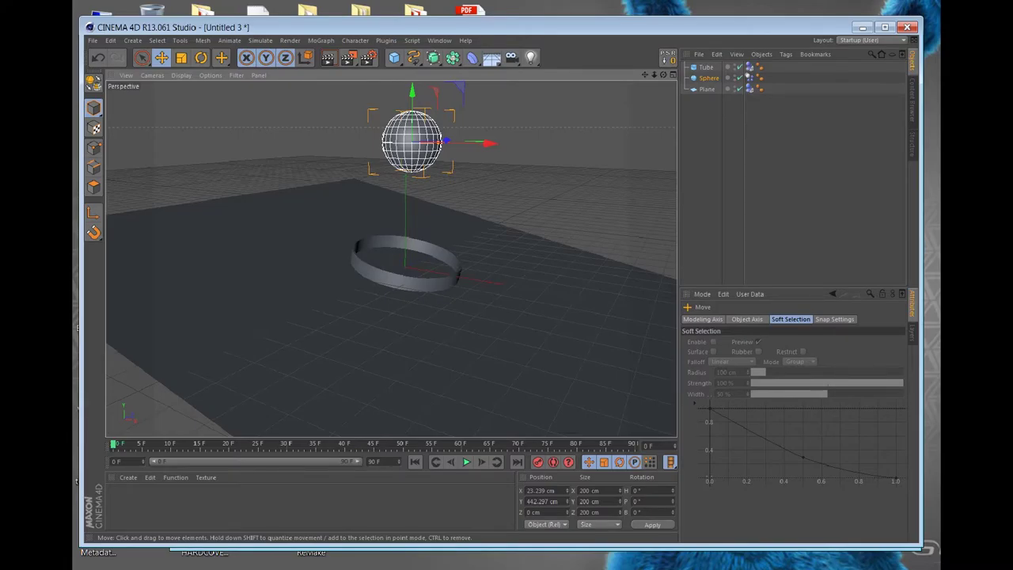
Step: Play the simulation twice to check how the falling sphere collides with the tube, returning to frame 0 each time
click(467, 461)
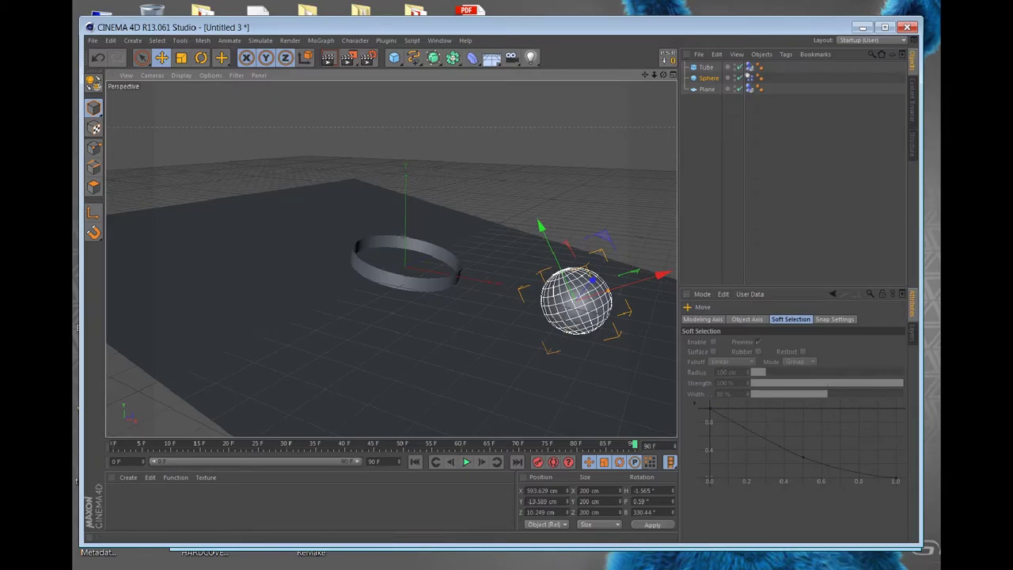
drag(634, 445, 112, 445)
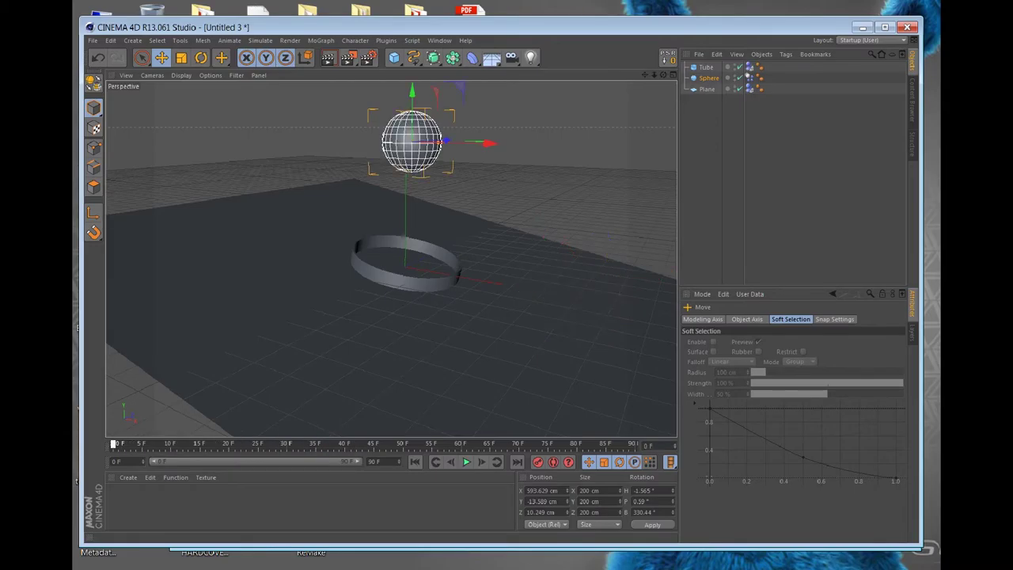
click(466, 461)
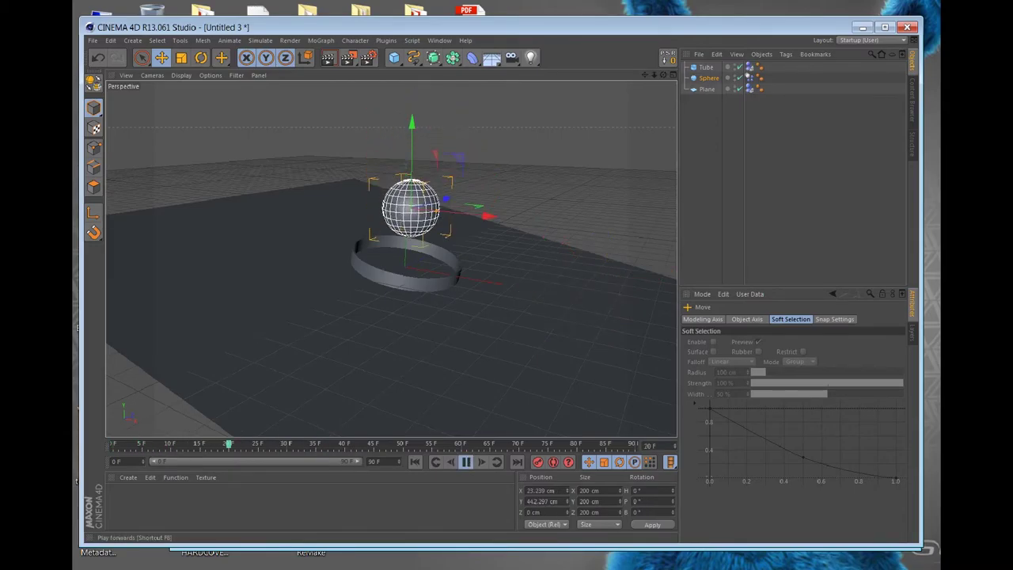
click(466, 462)
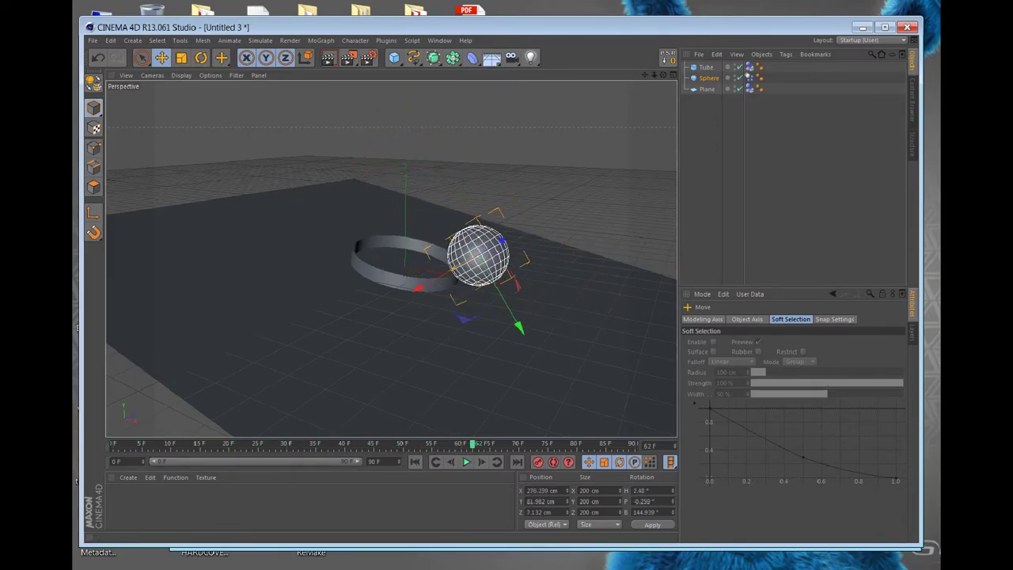
drag(473, 445, 112, 444)
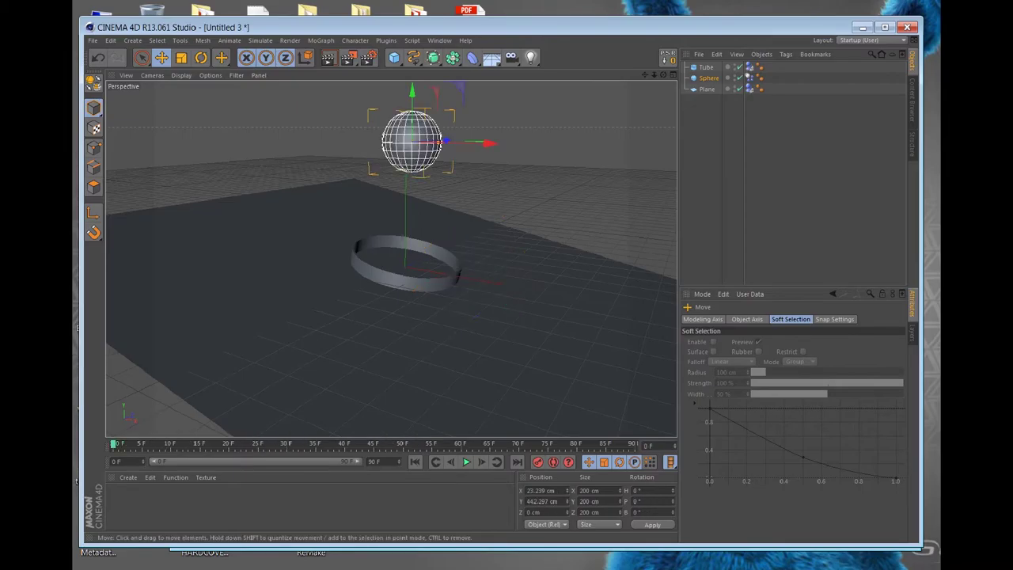
Step: Set the collision shape of the tube's dynamics tag to Automatic (MoDynamics) and play the simulation to test it
click(705, 68)
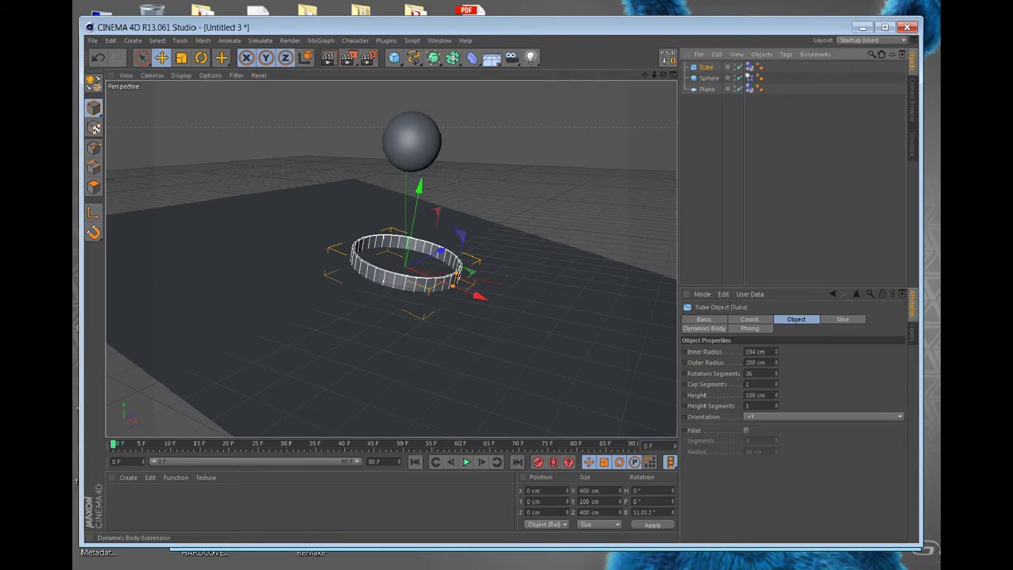
click(749, 67)
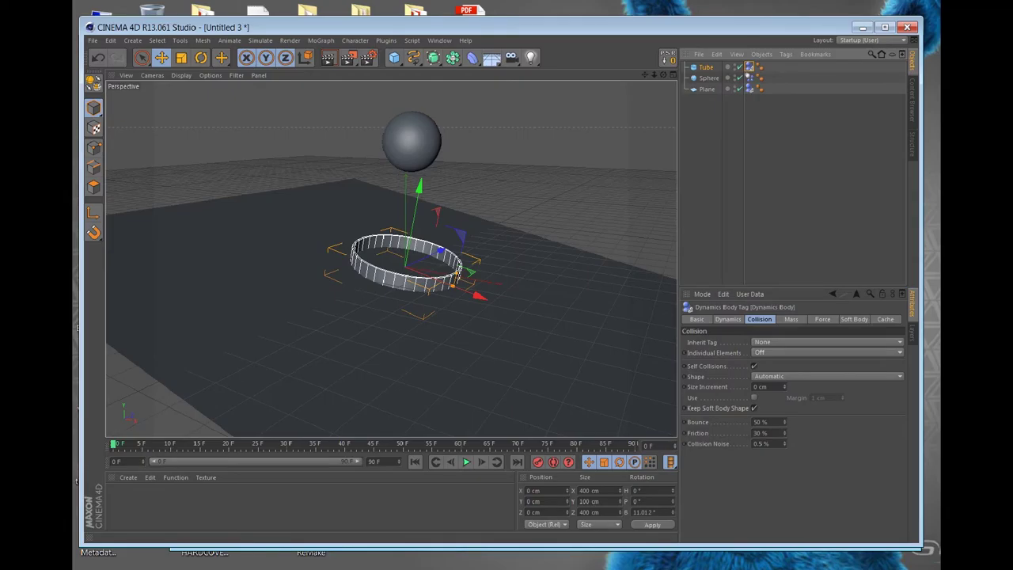
click(826, 376)
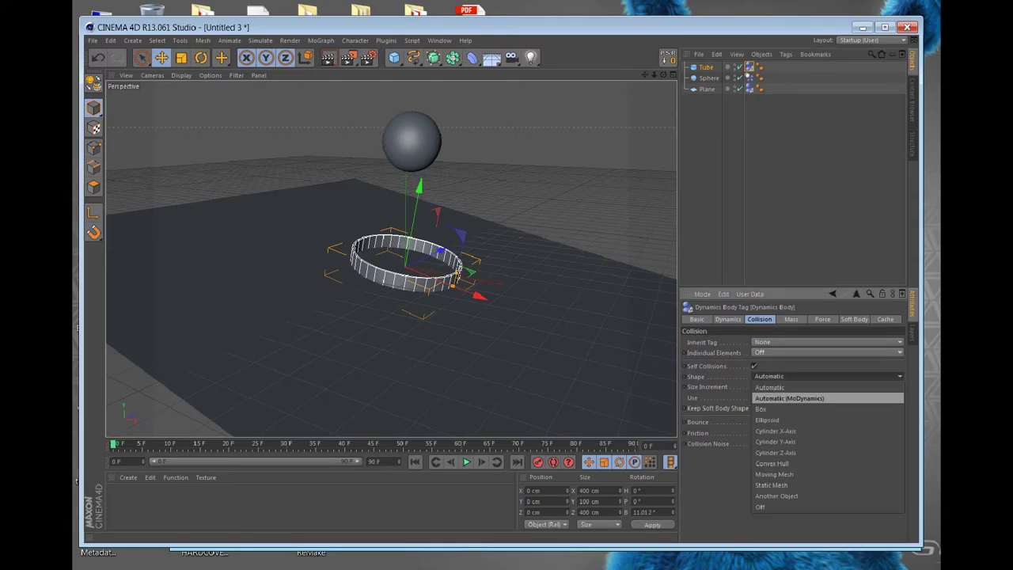
click(789, 398)
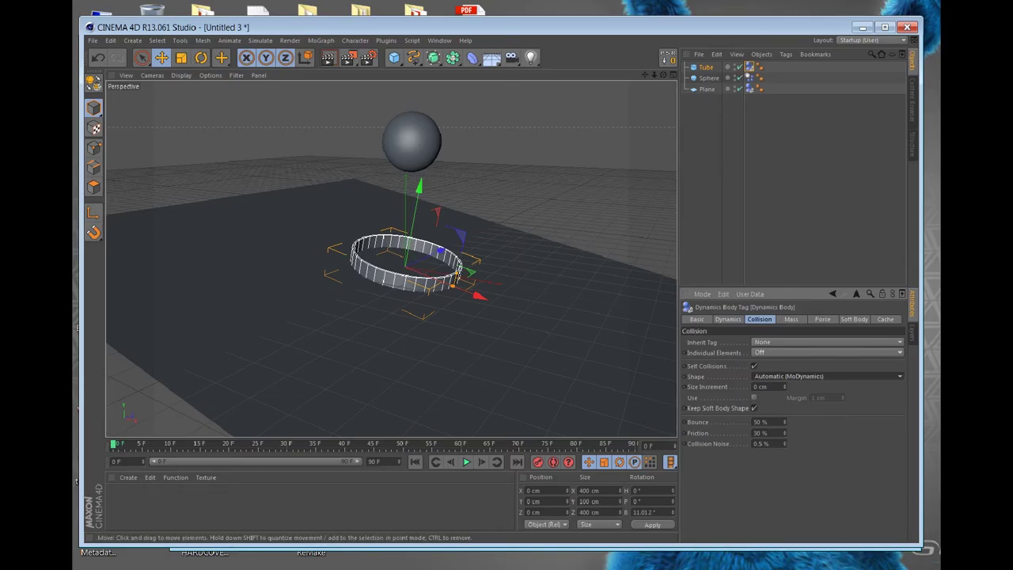
click(466, 462)
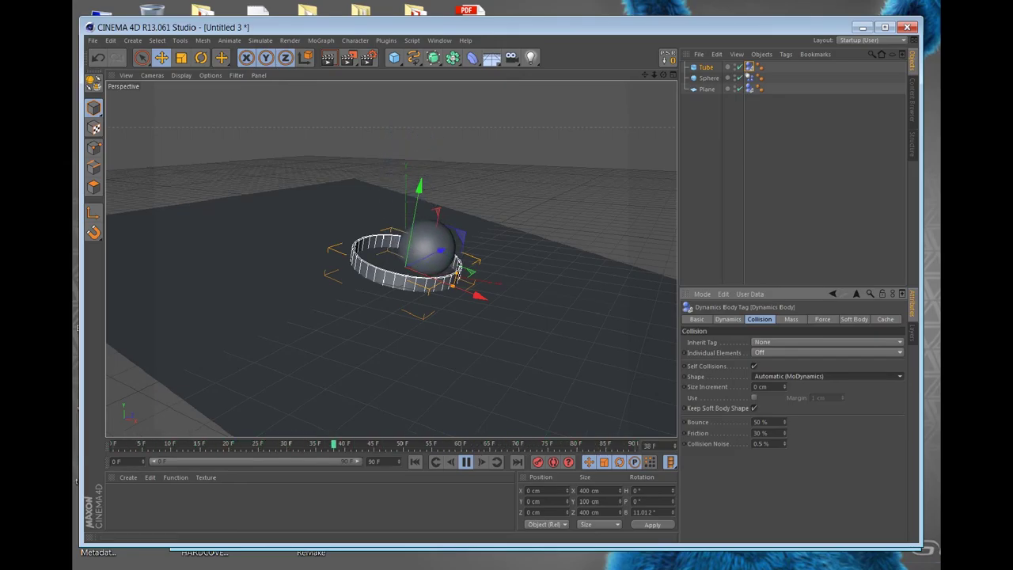
click(466, 461)
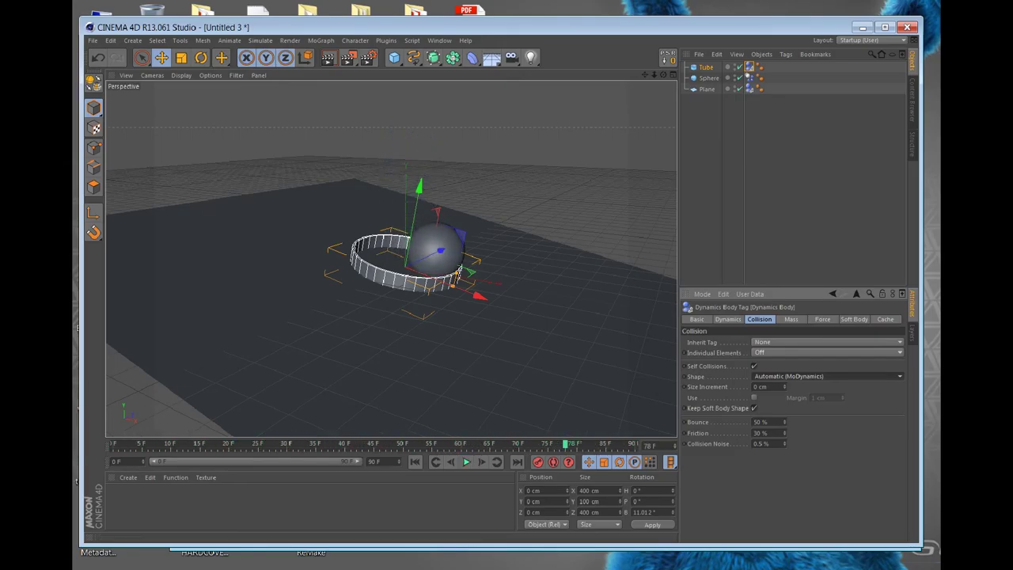